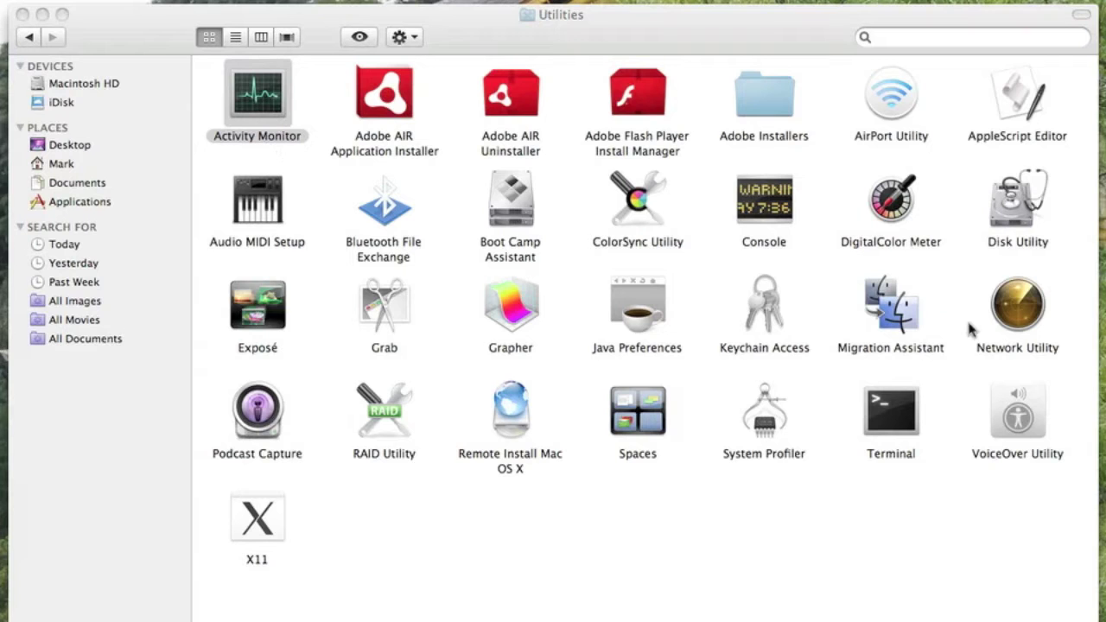
Open Activity Monitor and inspect the Google Chrome process's memory, statistics, and open files and ports.
double_click(259, 121)
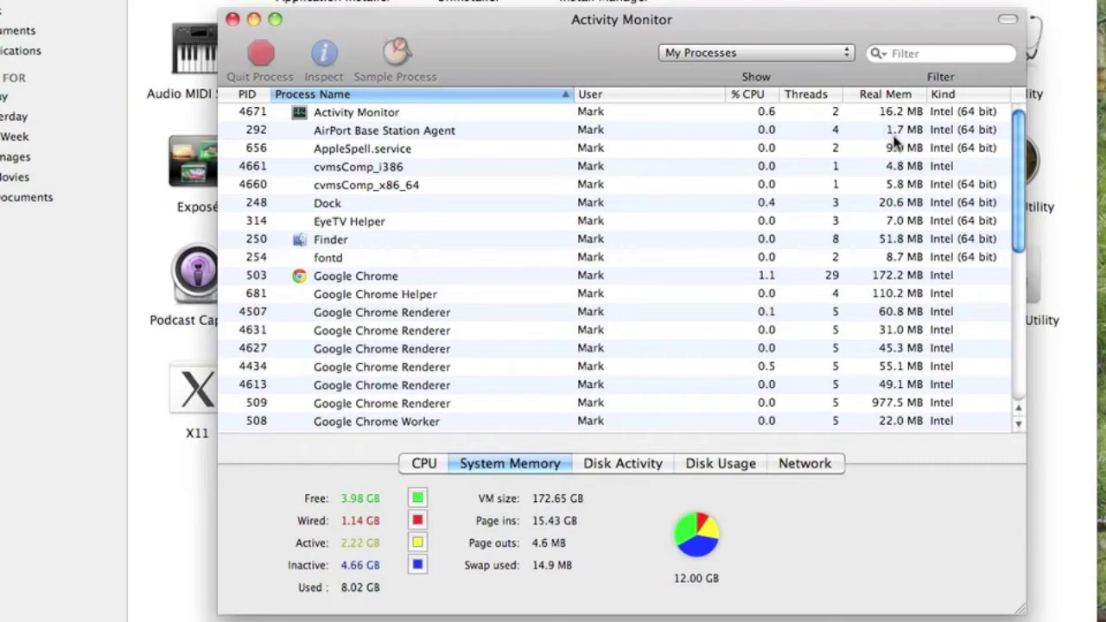
left_click(352, 278)
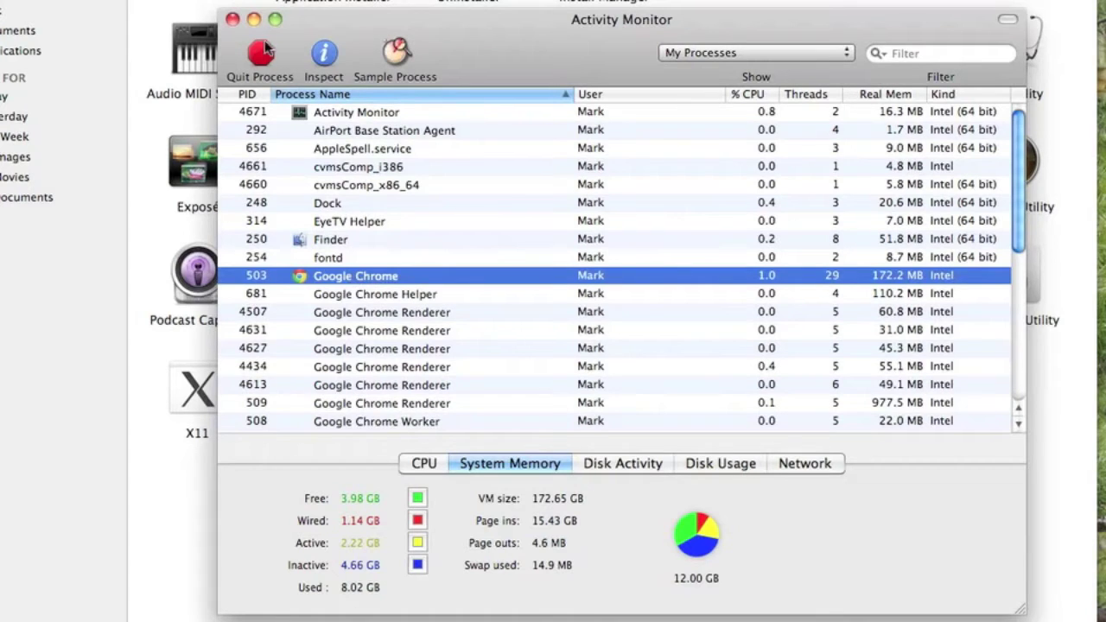
left_click(326, 72)
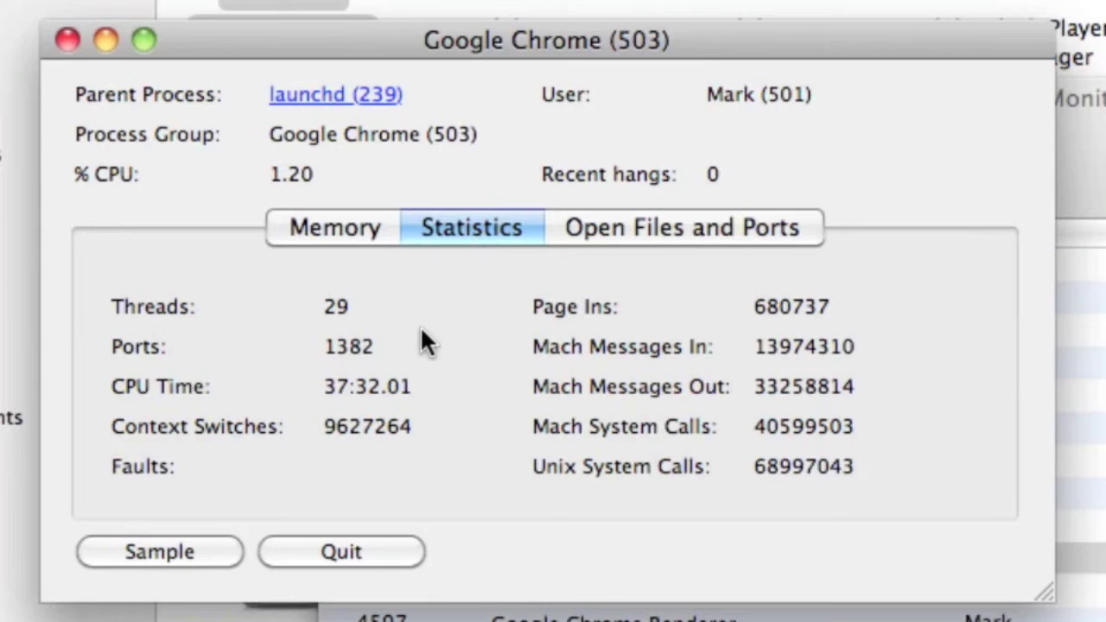
left_click(358, 233)
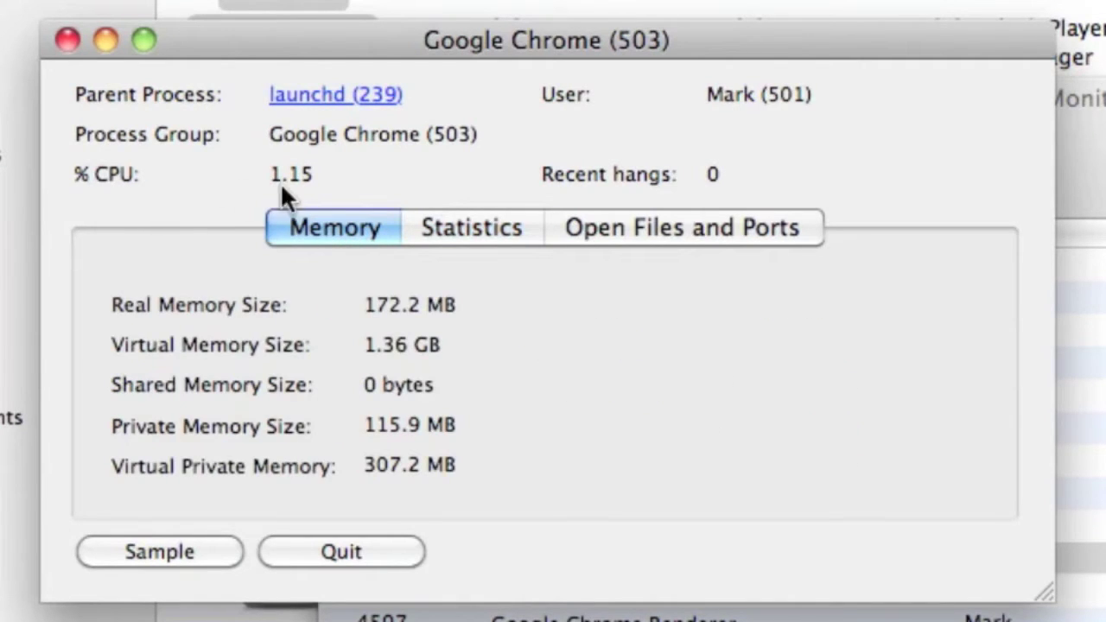
left_click(436, 230)
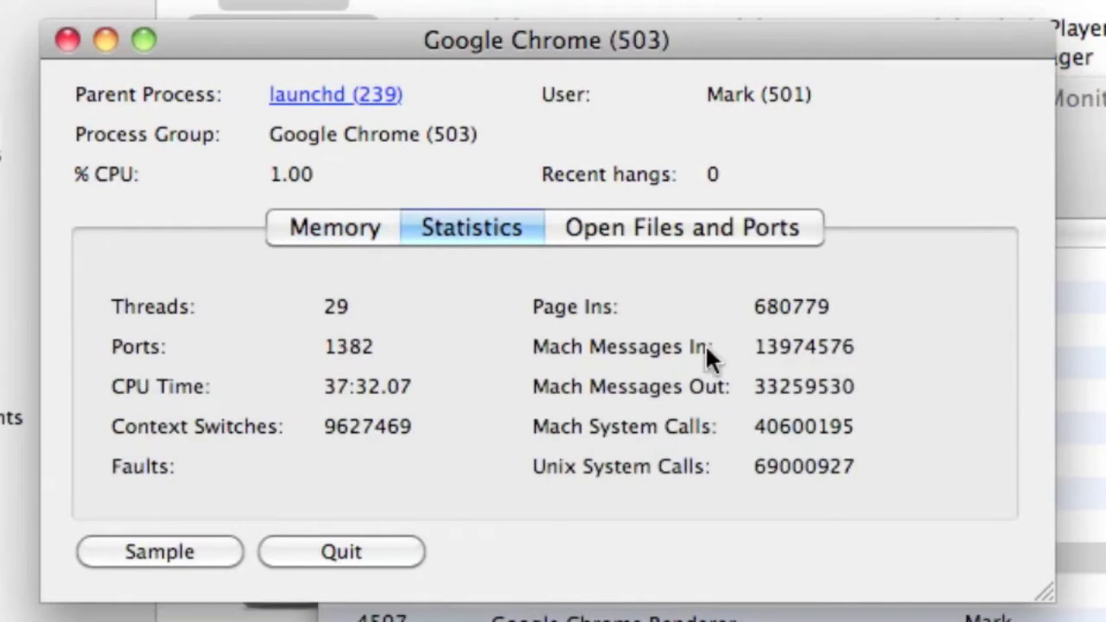
left_click(636, 230)
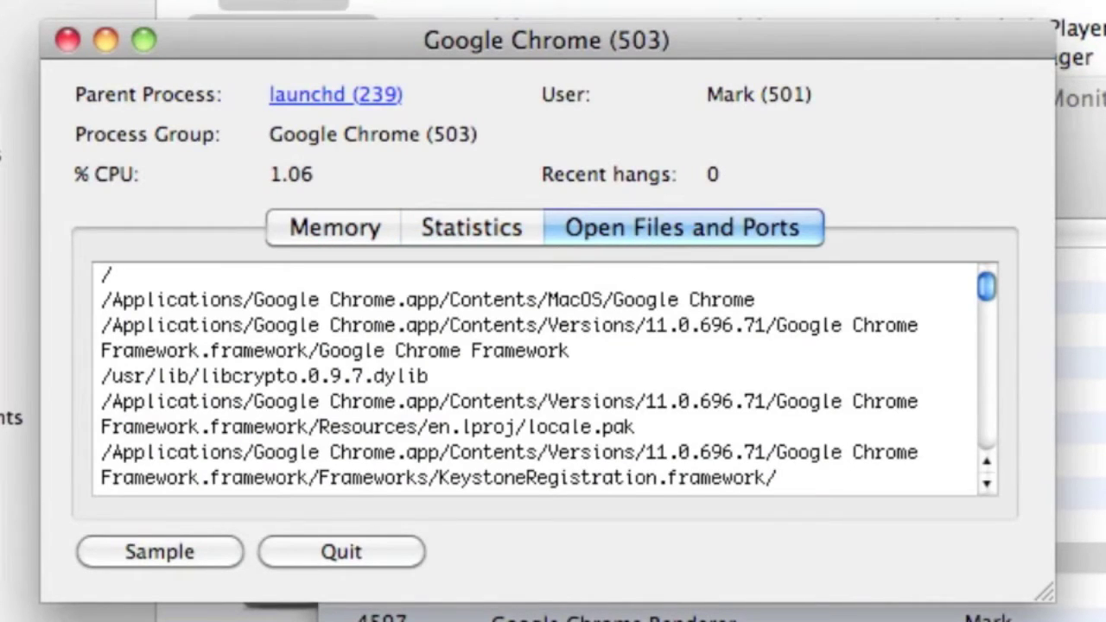
left_click(63, 38)
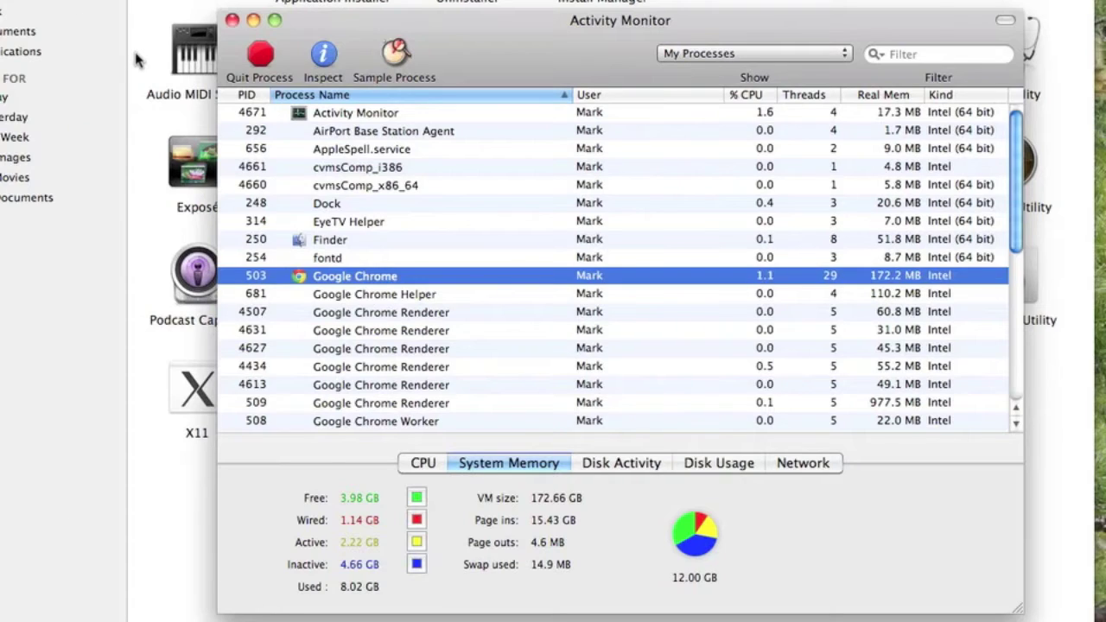
Look through the CPU, system memory, disk activity, disk usage and network summaries, ending on system memory.
left_click(417, 467)
left_click(500, 466)
left_click(603, 467)
left_click(730, 465)
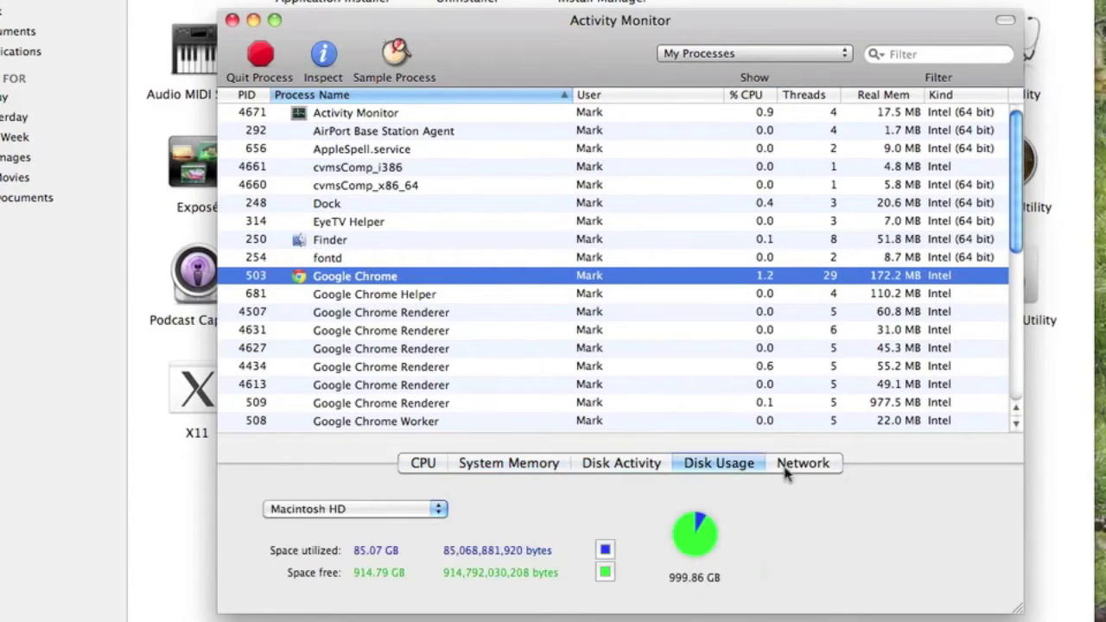
left_click(788, 466)
left_click(431, 467)
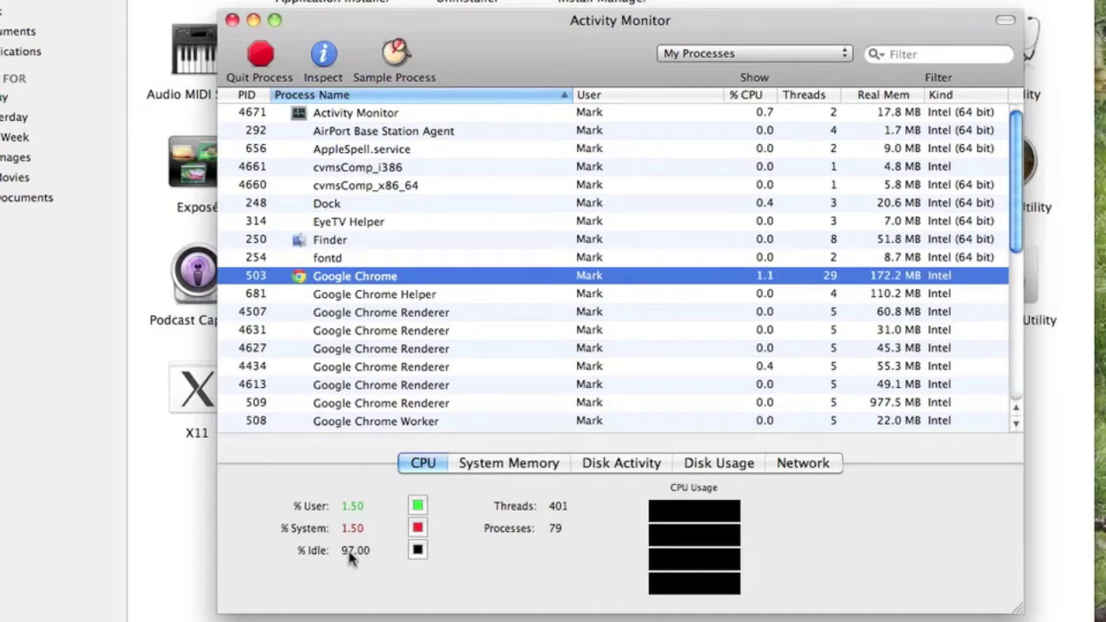
left_click(516, 473)
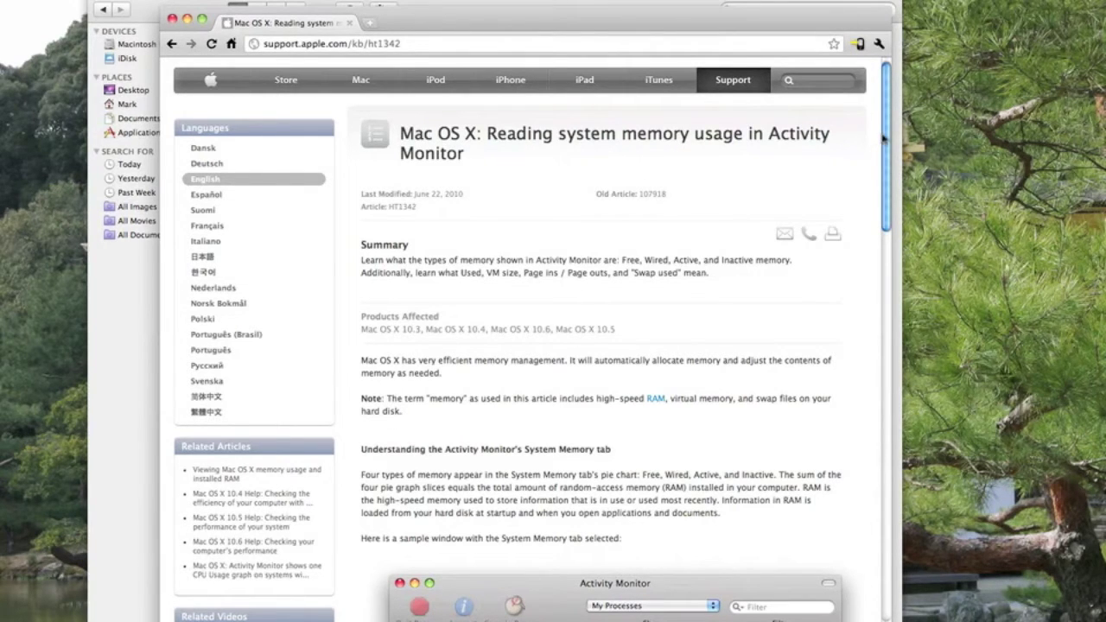
Read the Apple support article's explanations of the memory types through Swap used, and minimise the browser window.
left_click_drag(883, 139, 872, 374)
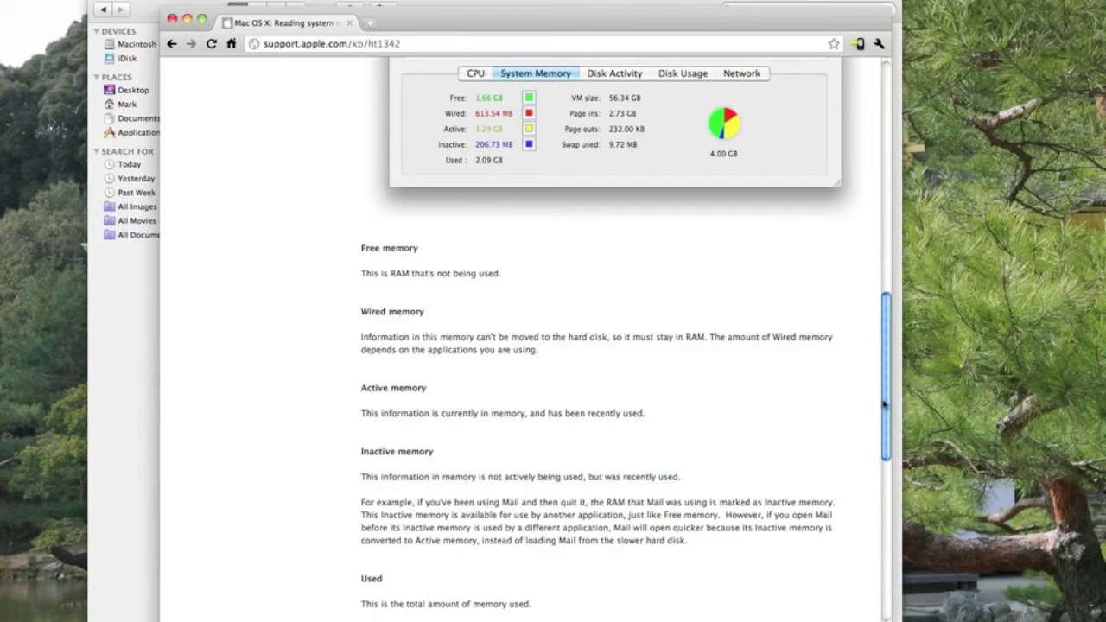
left_click_drag(882, 406, 883, 465)
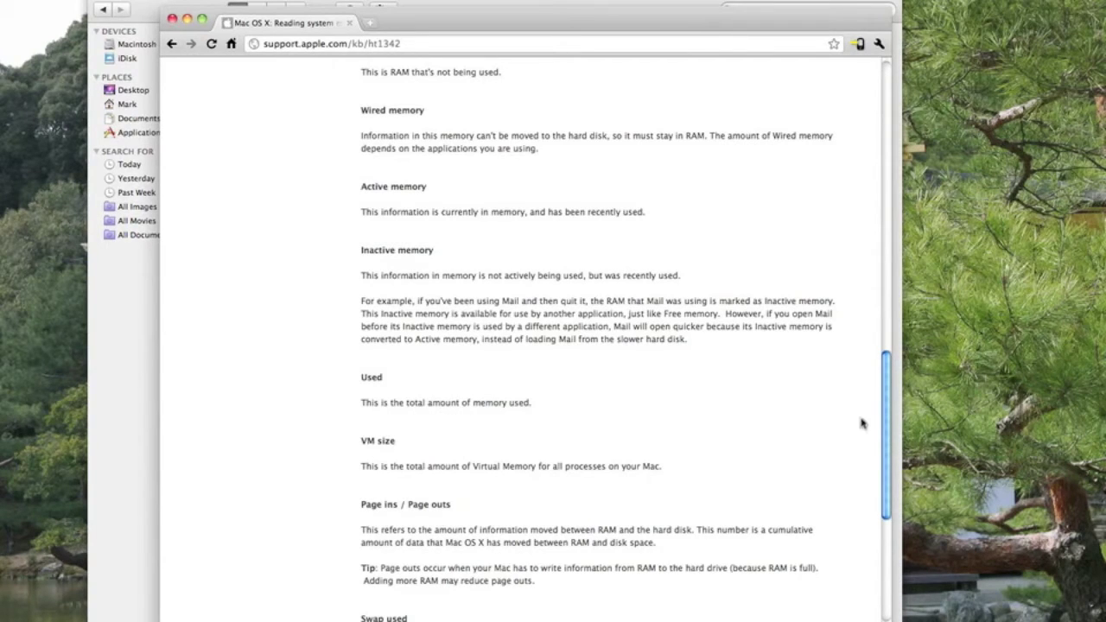
left_click_drag(881, 418, 881, 465)
scroll(869, 470, "down", 3)
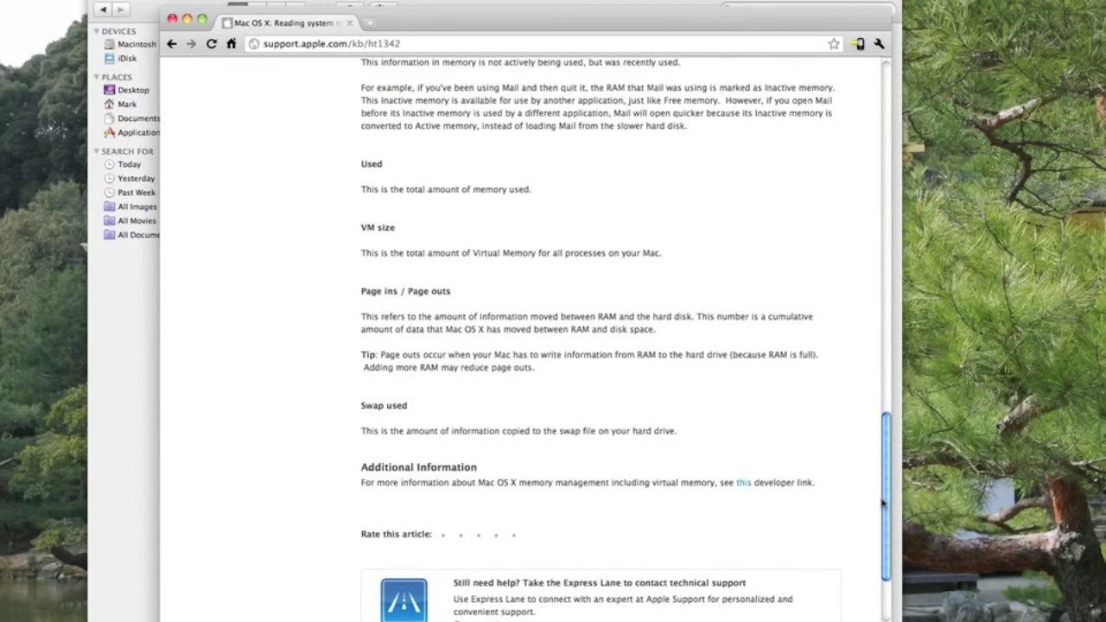
left_click_drag(883, 503, 887, 104)
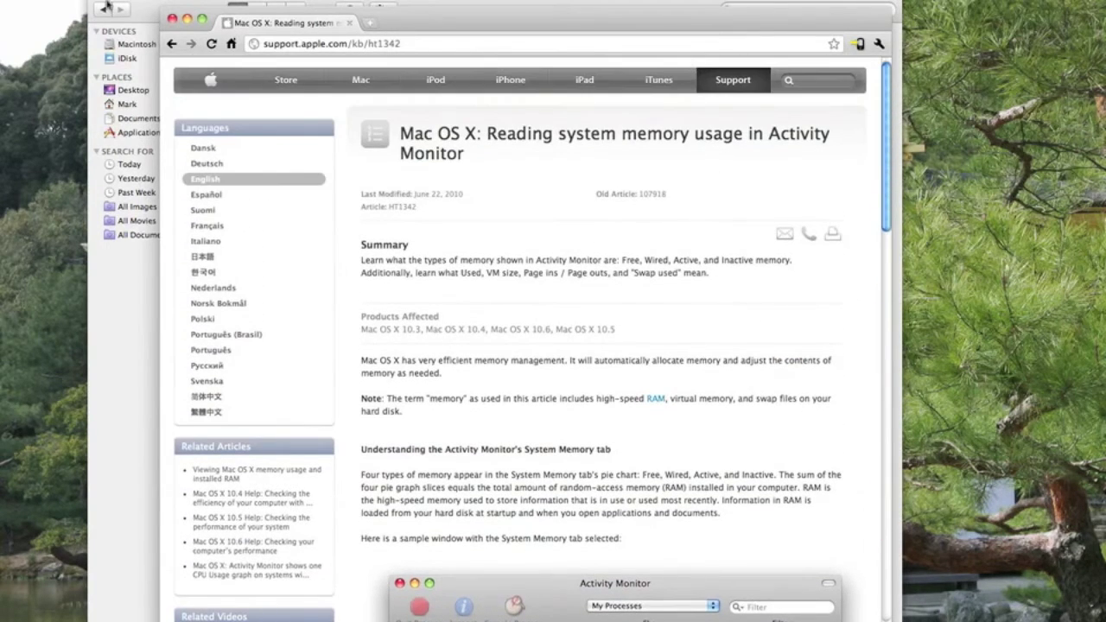
left_click(187, 18)
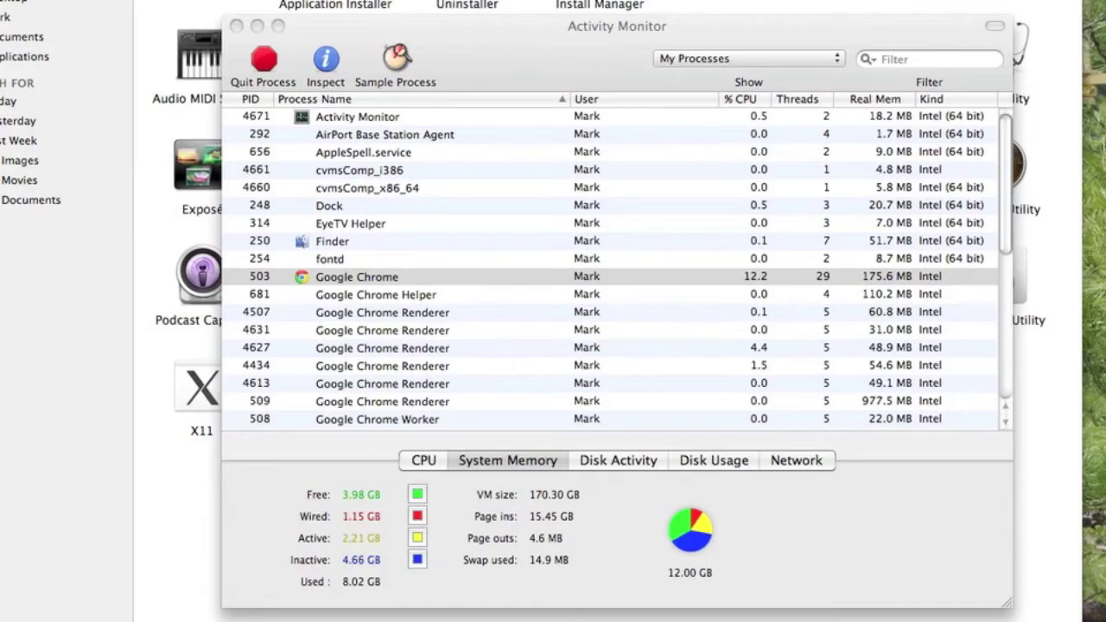
Review the disk activity, disk usage and network statistics, including the network graph's Packets and Data modes, and quit Activity Monitor.
left_click(600, 470)
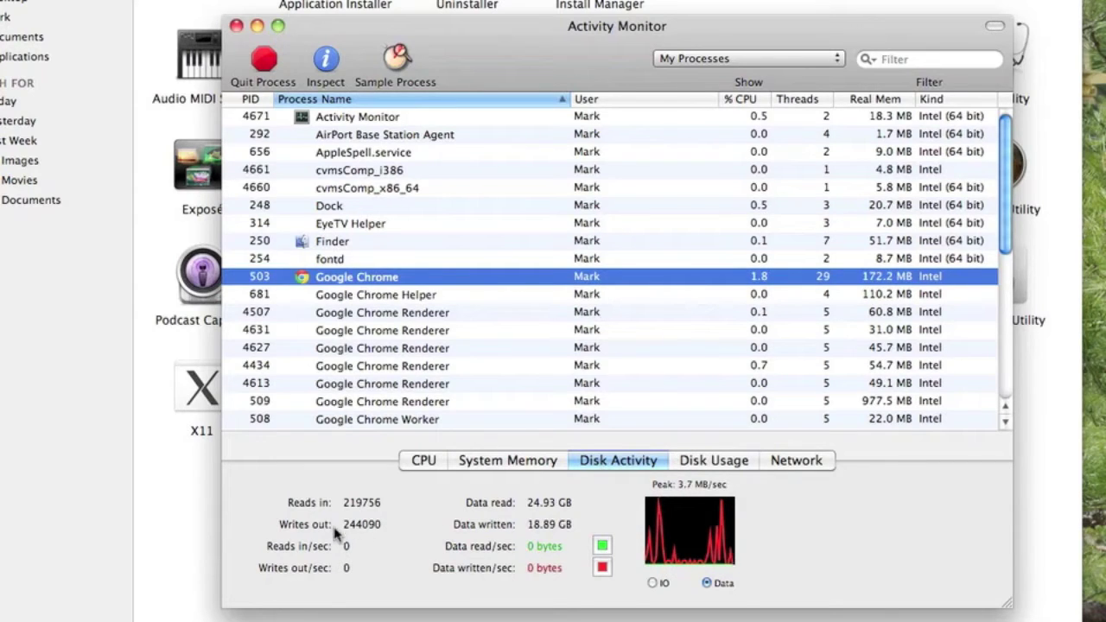
left_click(710, 462)
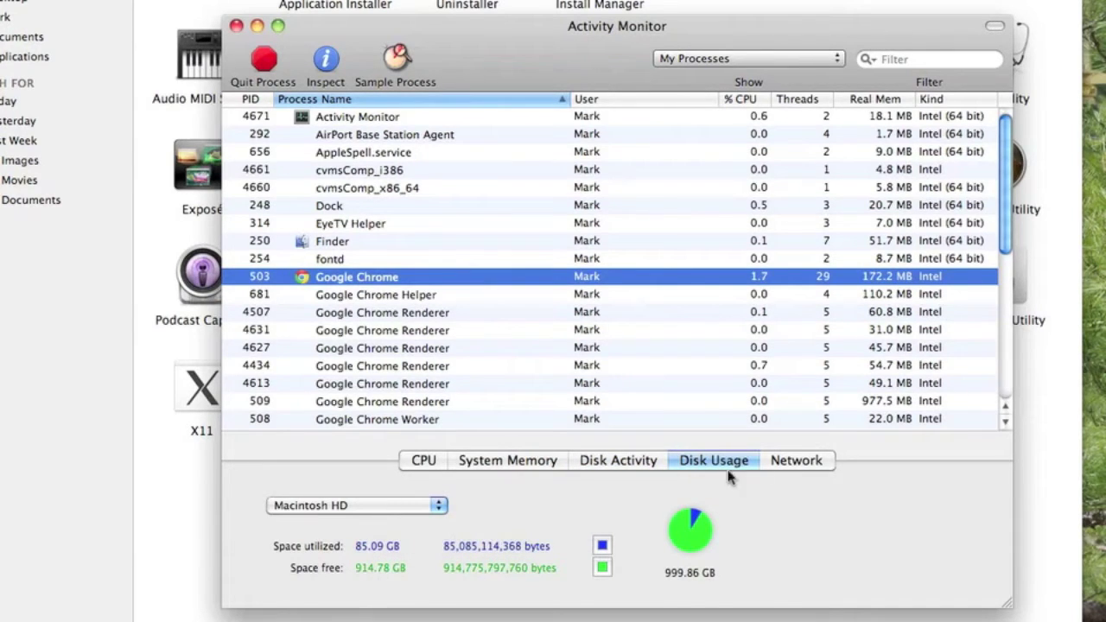
left_click(781, 462)
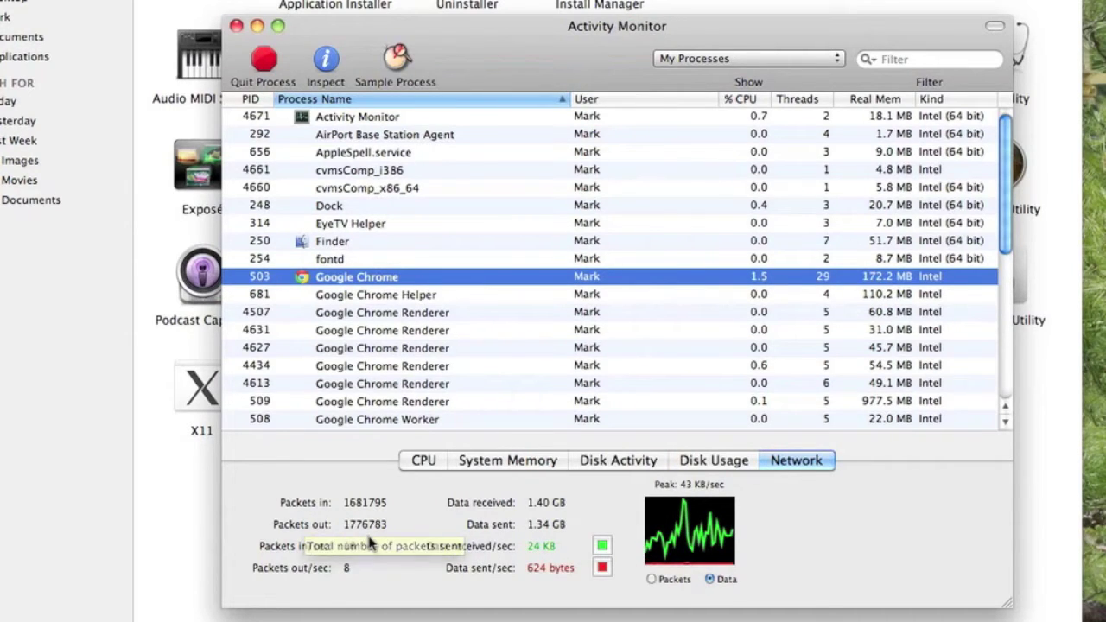
left_click(652, 579)
left_click(709, 578)
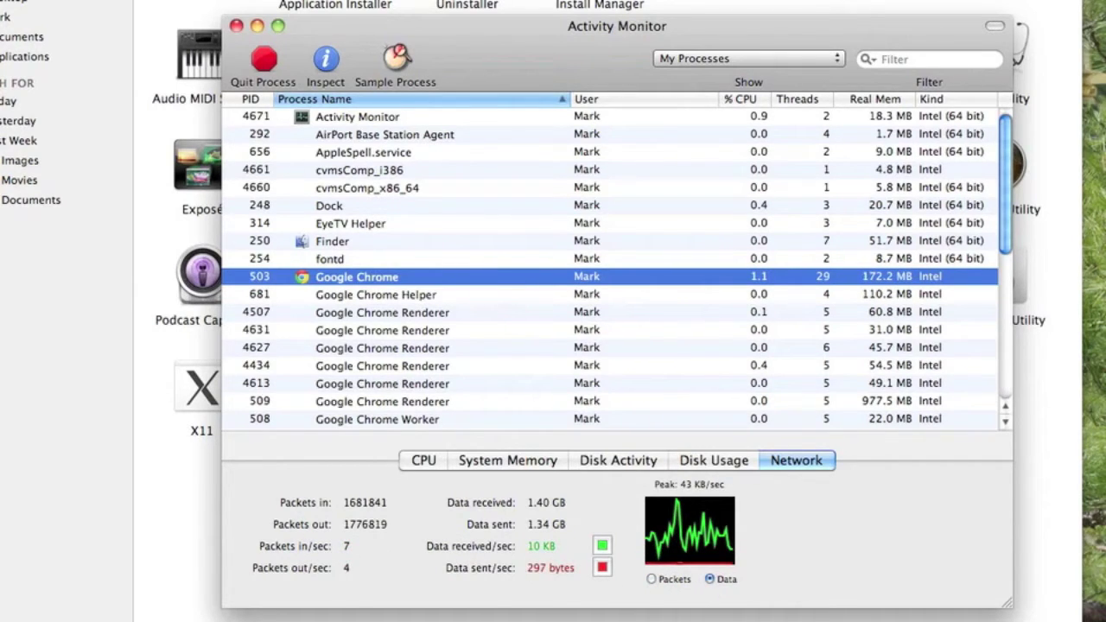
key("super+q")
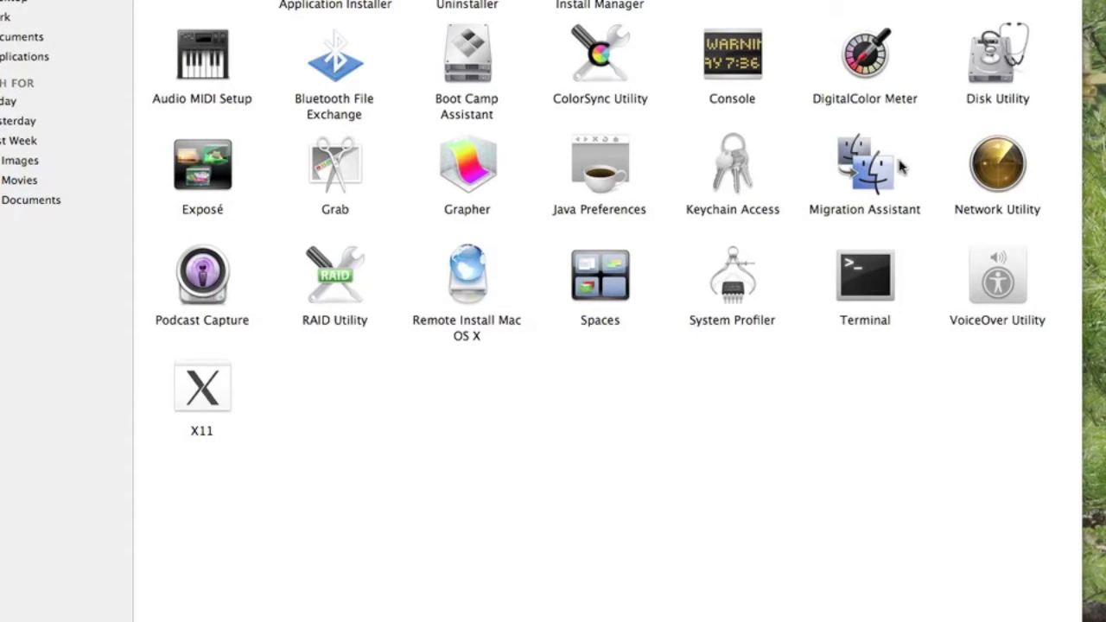
Open Network Utility and show the interface information for AirPort (en1).
double_click(995, 172)
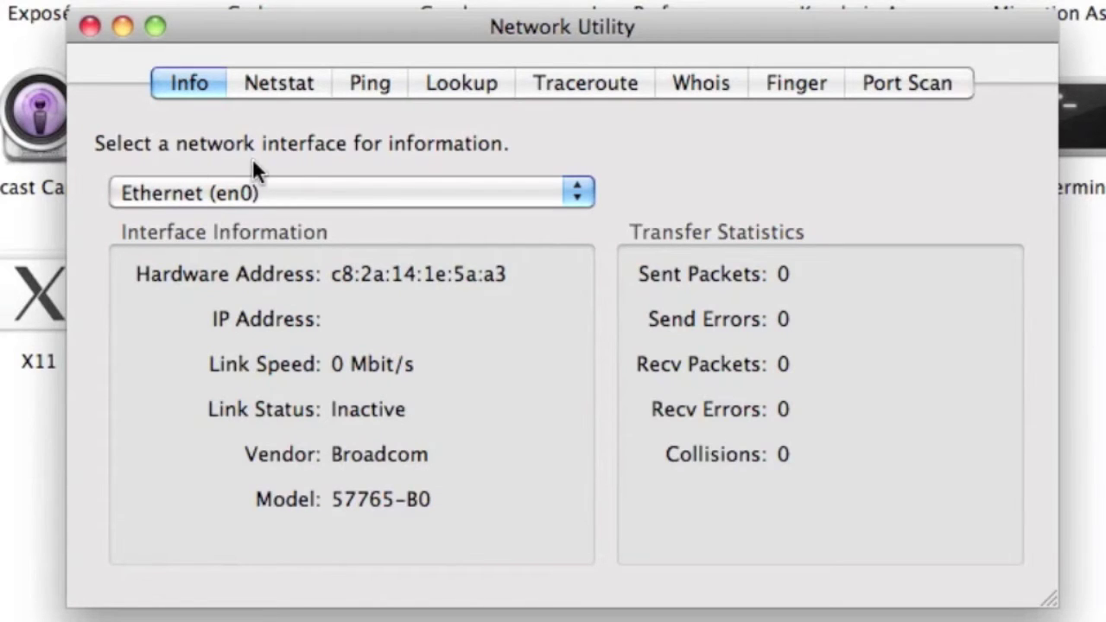
left_click(399, 190)
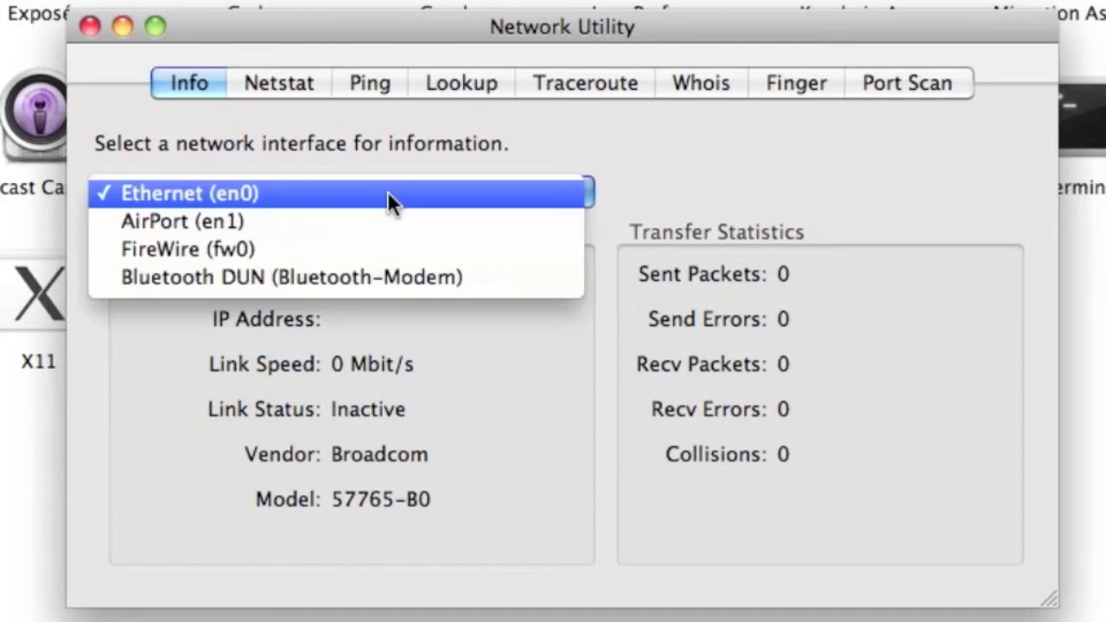
left_click(240, 222)
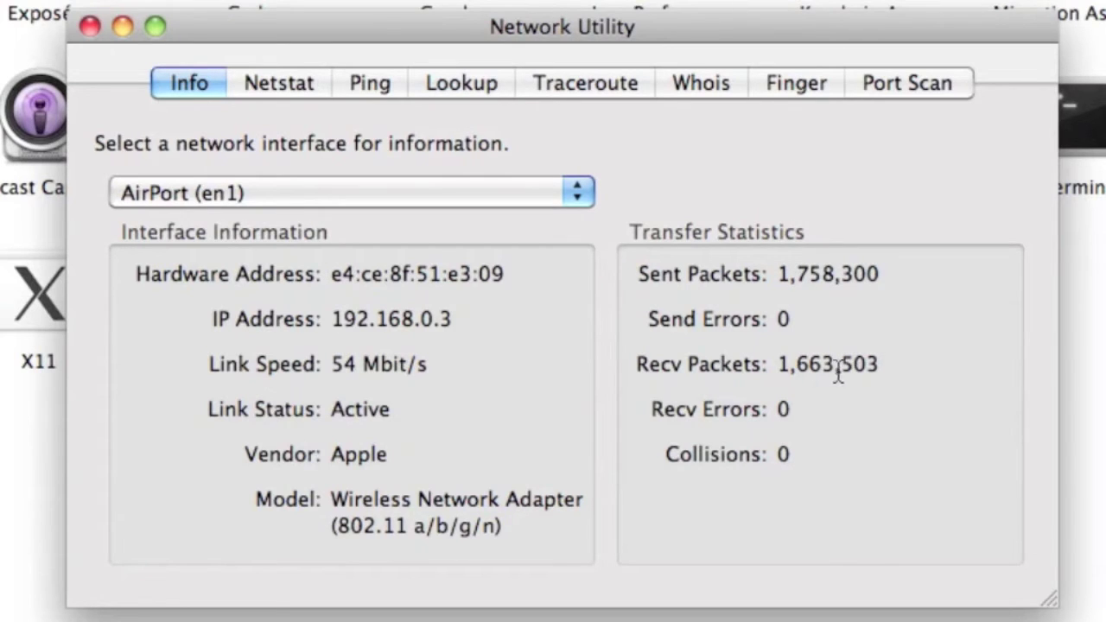
Run Netstat to display the routing table information.
left_click(304, 91)
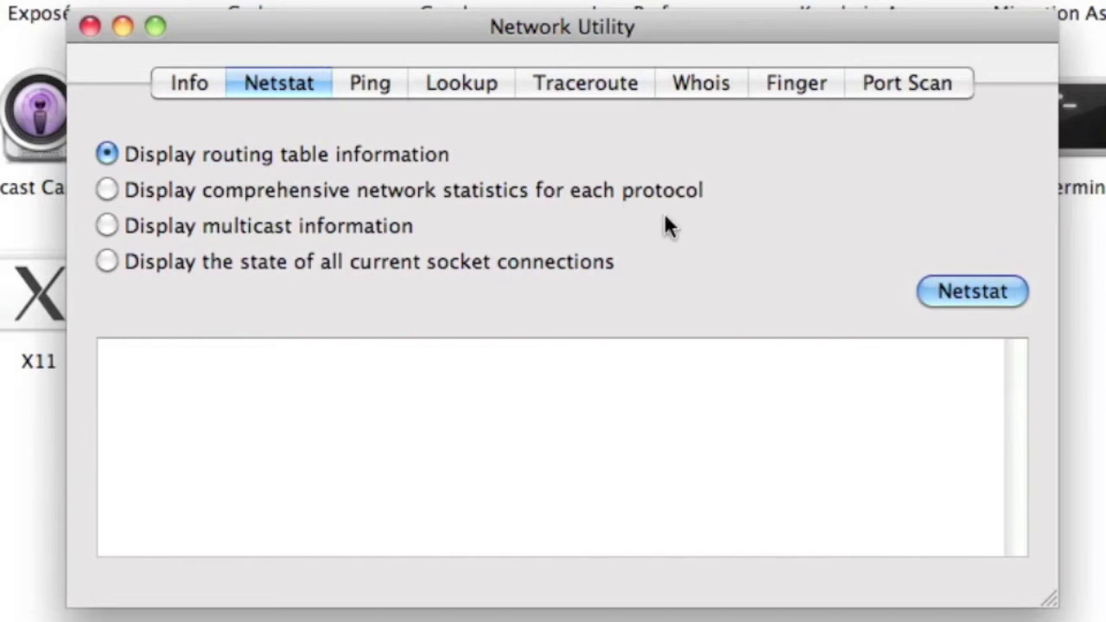
left_click(964, 304)
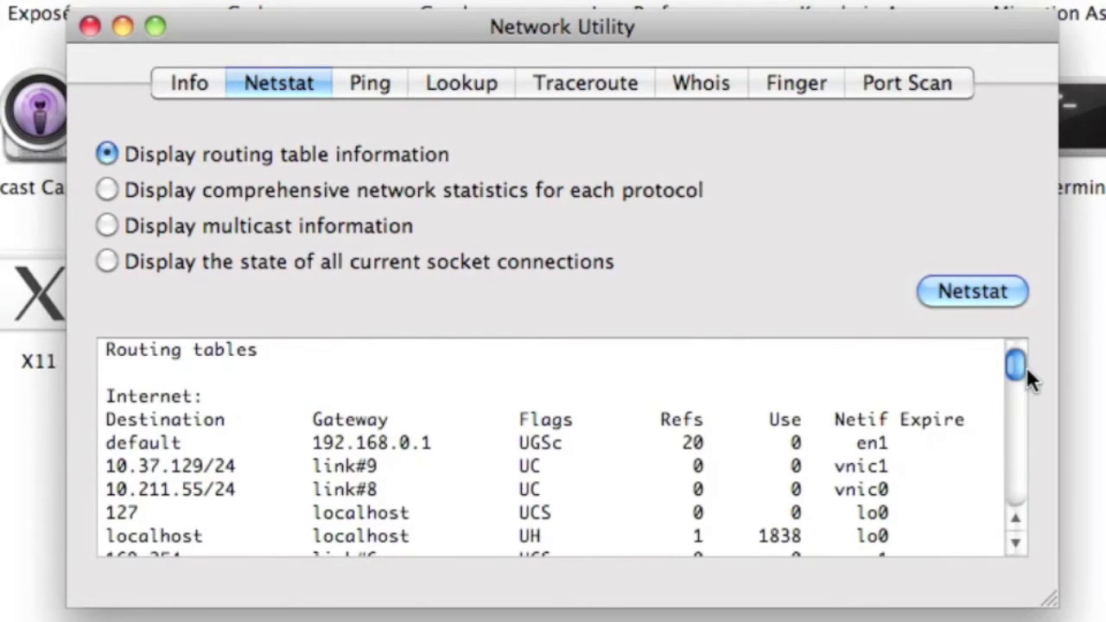
mouse_move(1017, 368)
left_mouse_down()
mouse_move(1011, 404)
mouse_move(1015, 350)
left_mouse_up()
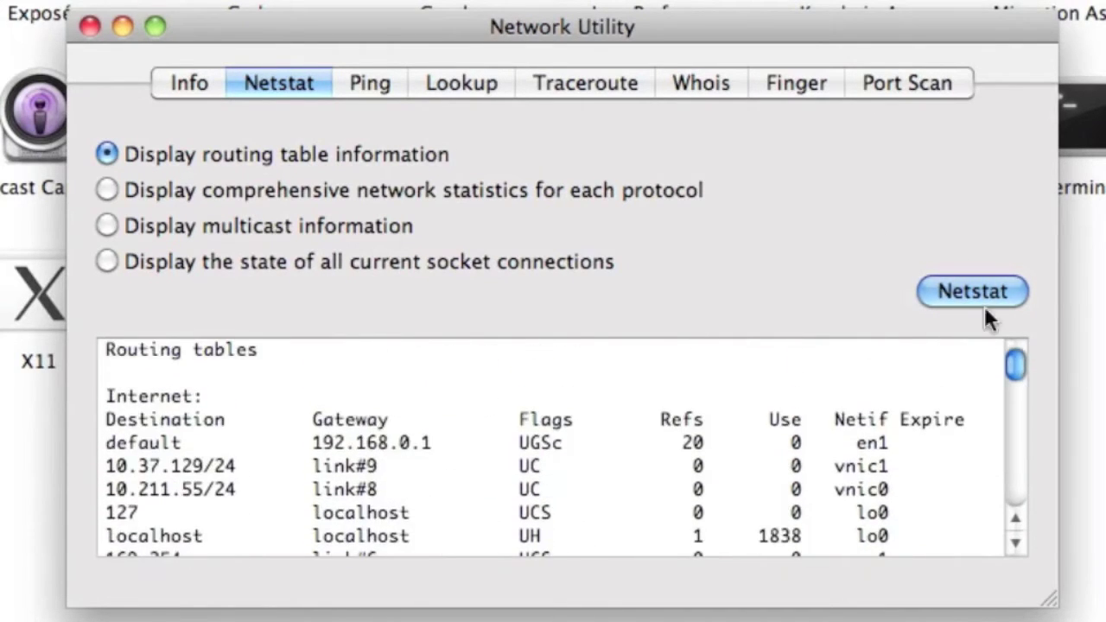
Ping youtube.com with only 10 pings in Network Utility and quit the utility.
left_click(377, 92)
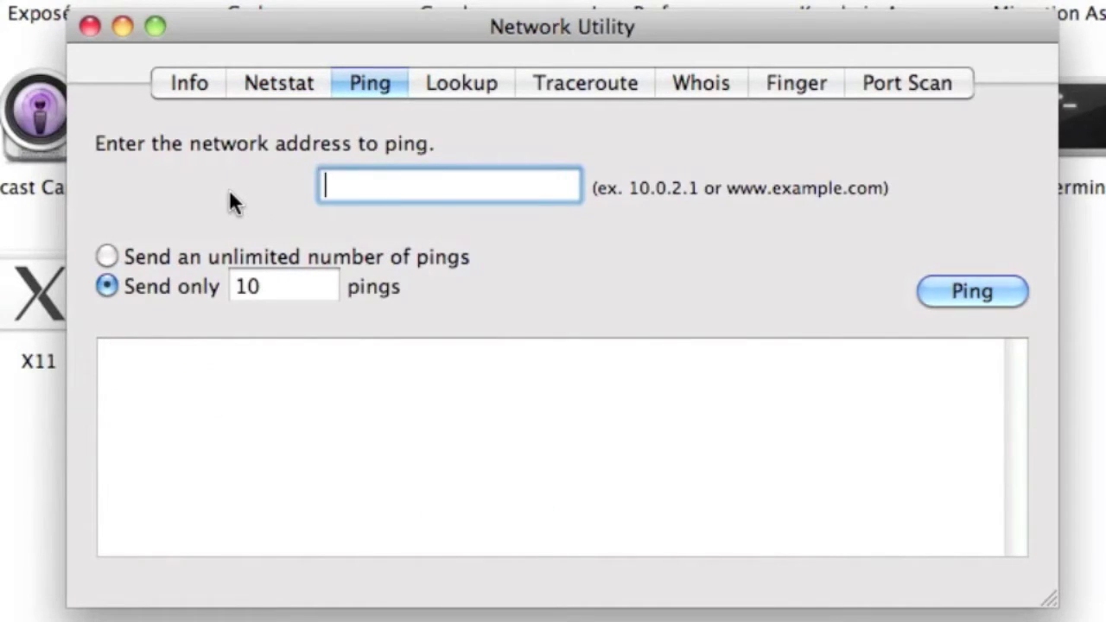
type("youtube")
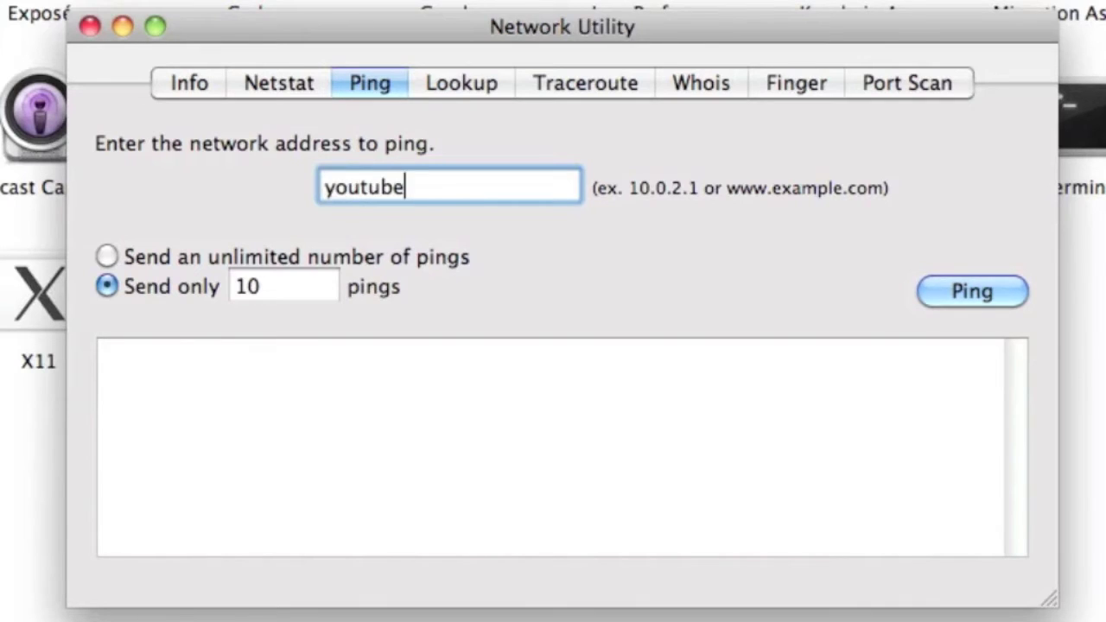
type(".com")
left_click(972, 290)
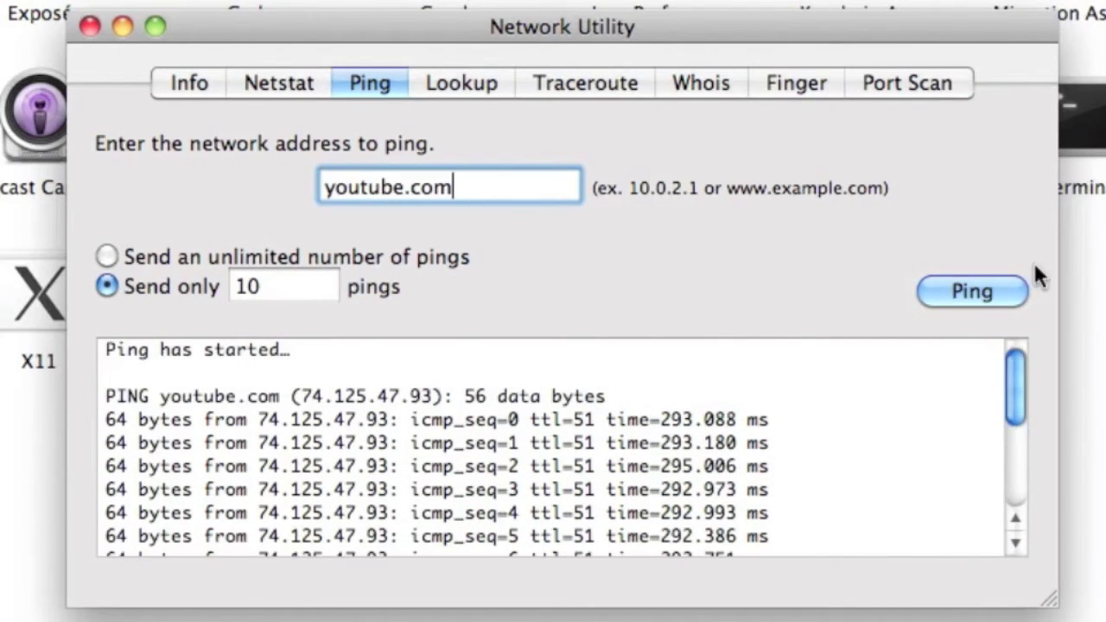
key("super+q")
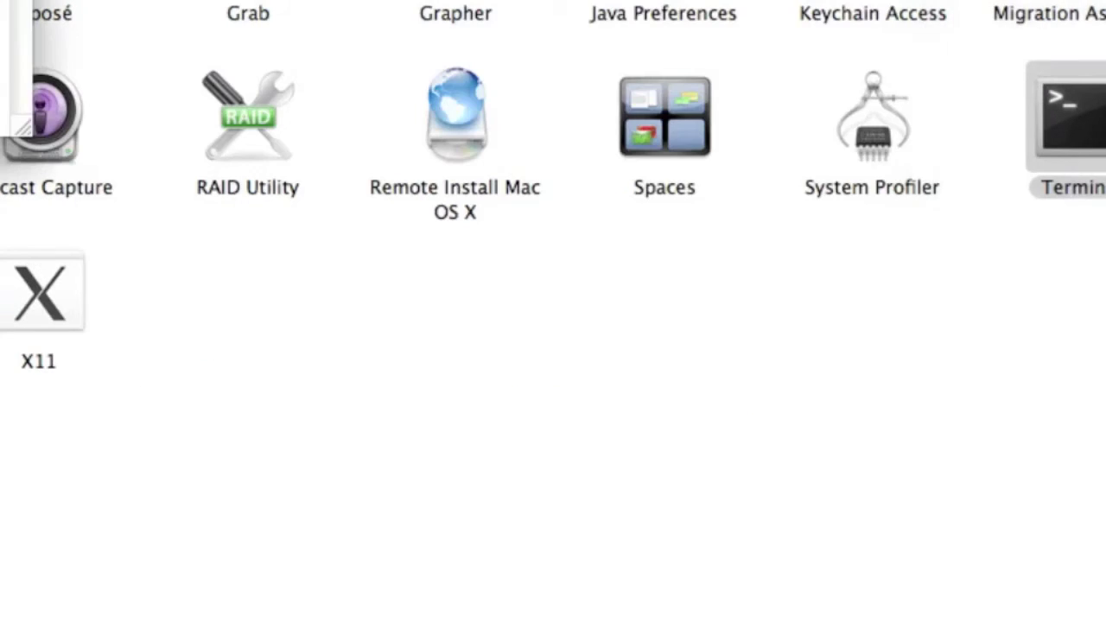
Open Terminal, ping youtube.com from the command line and close the Terminal window.
key("super+o")
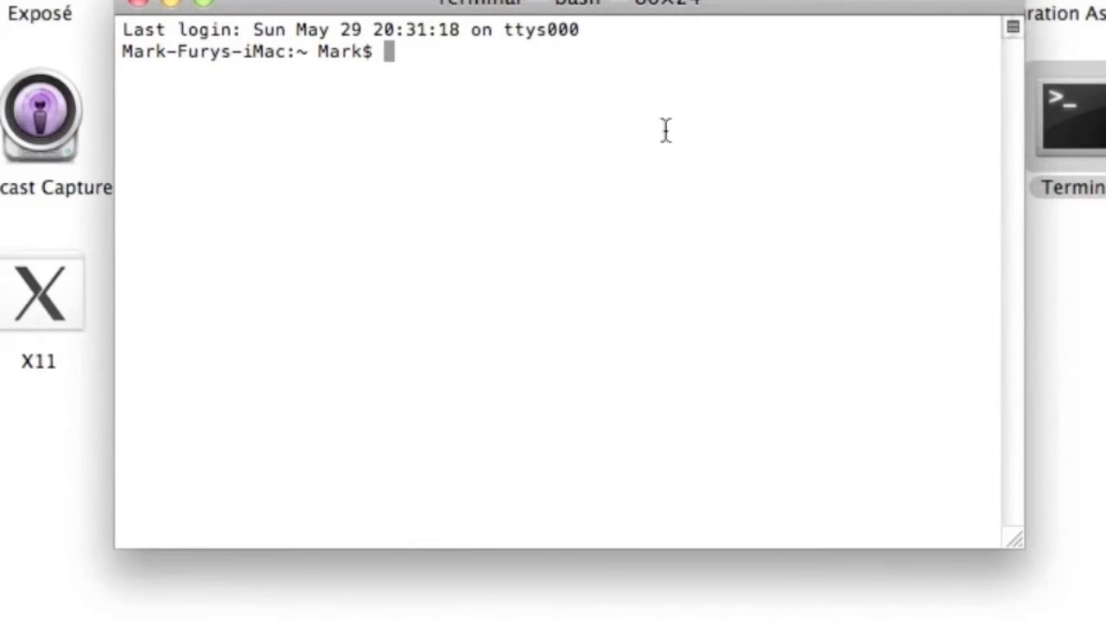
type("pin")
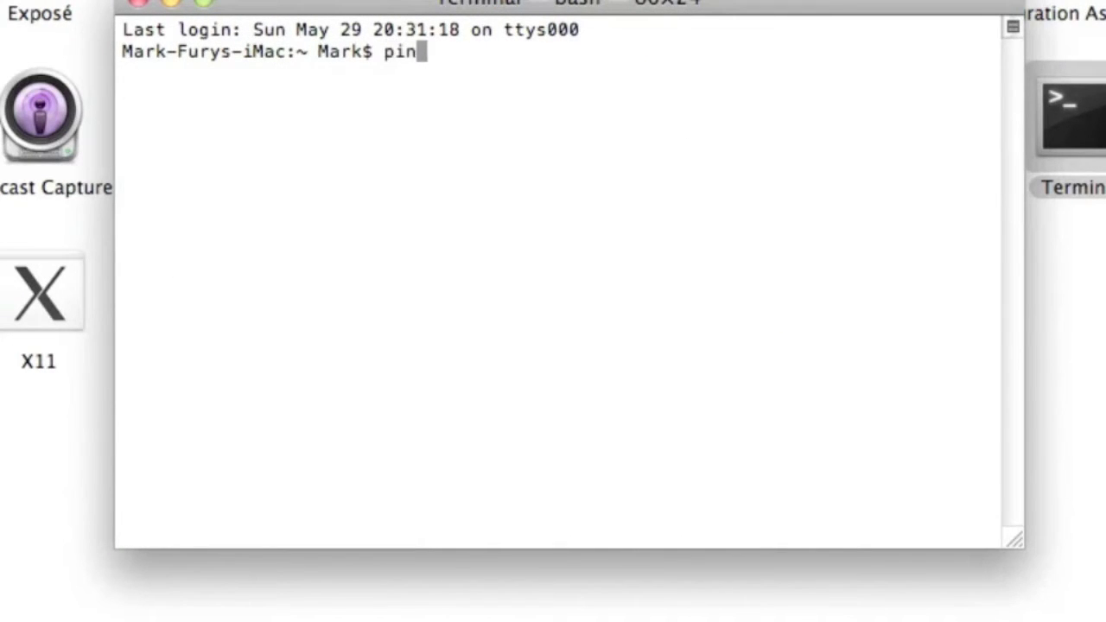
type("g youtube.com")
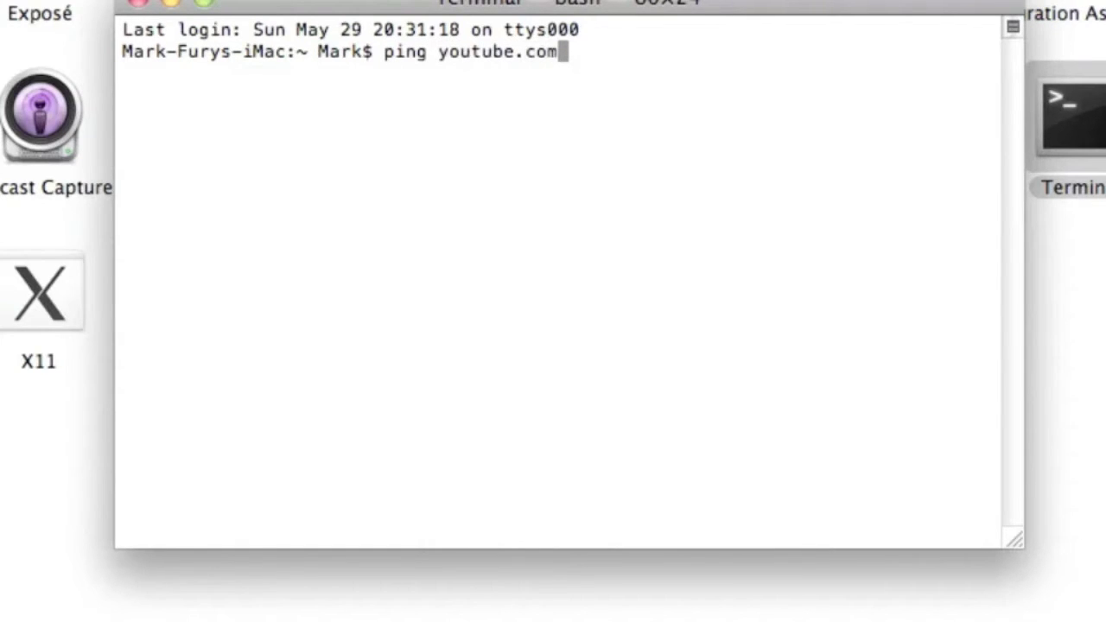
key("Return")
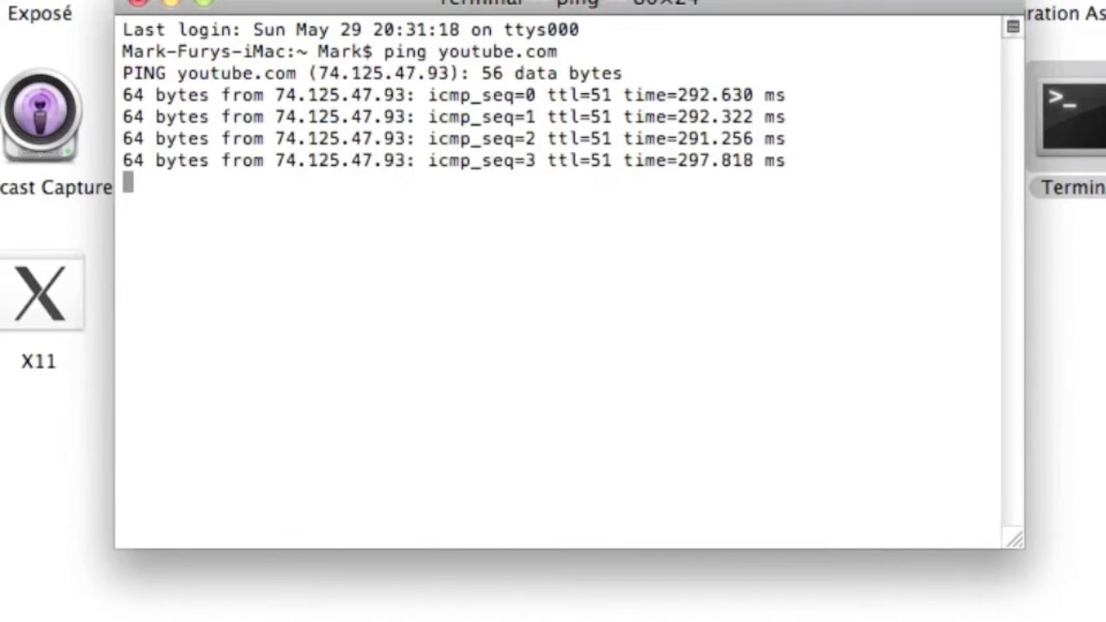
left_click(138, 2)
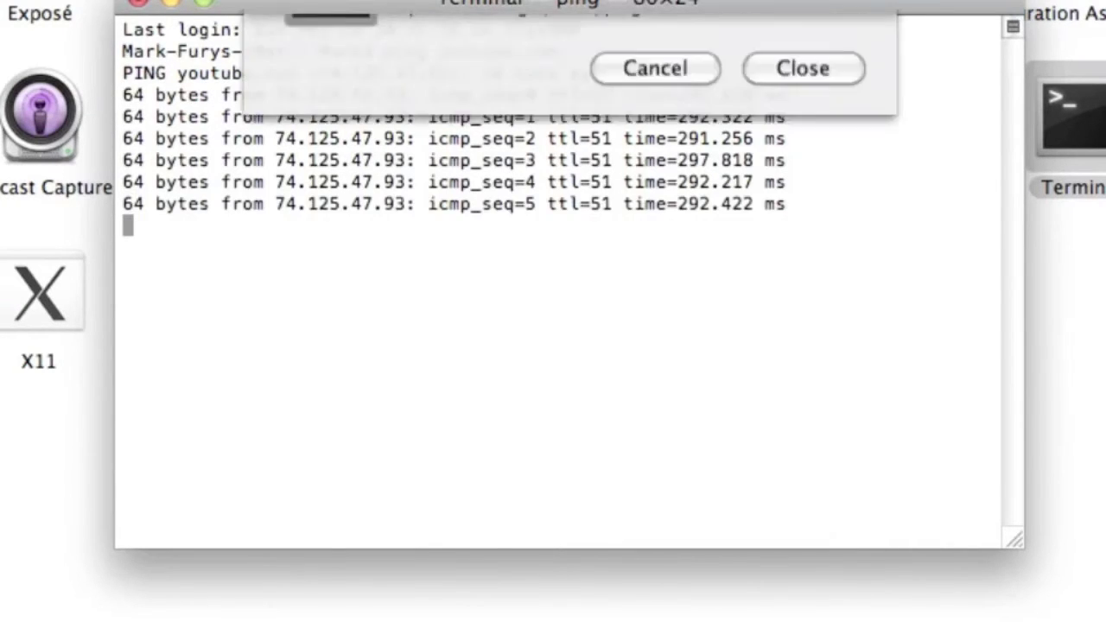
left_click(764, 168)
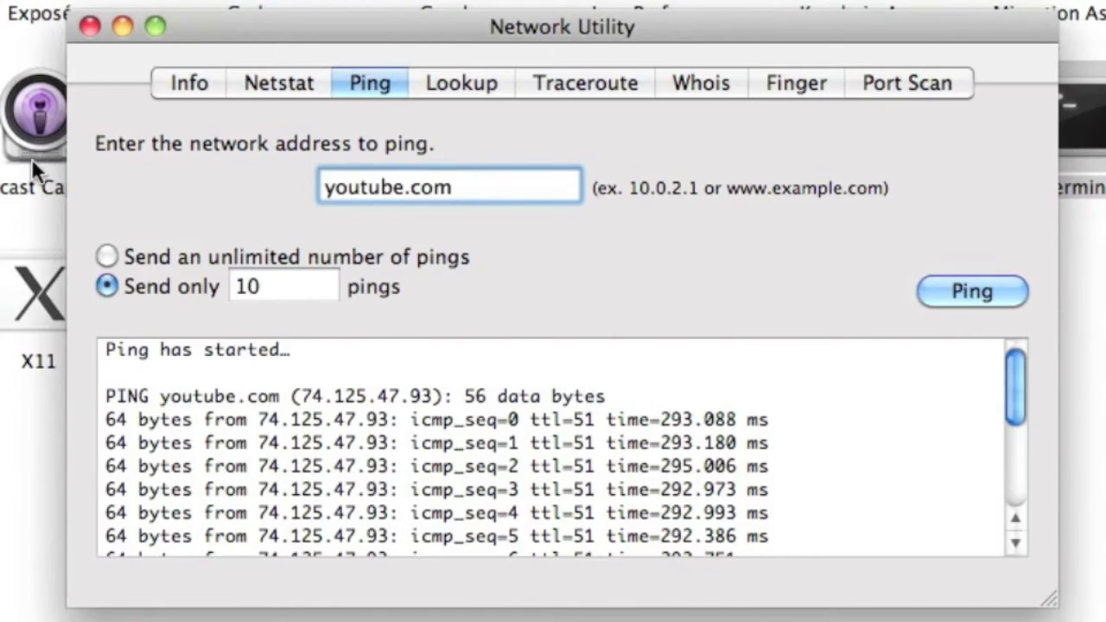
Run a Lookup of Any/All Information for youtube.com in Network Utility and review the returned records.
left_click(492, 79)
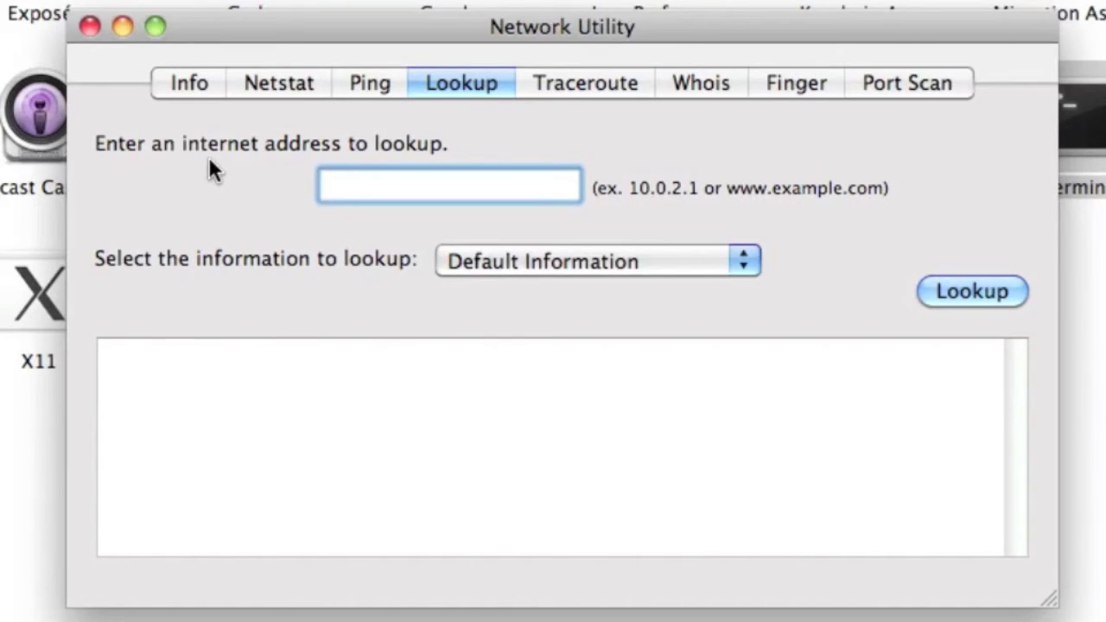
type("youtu")
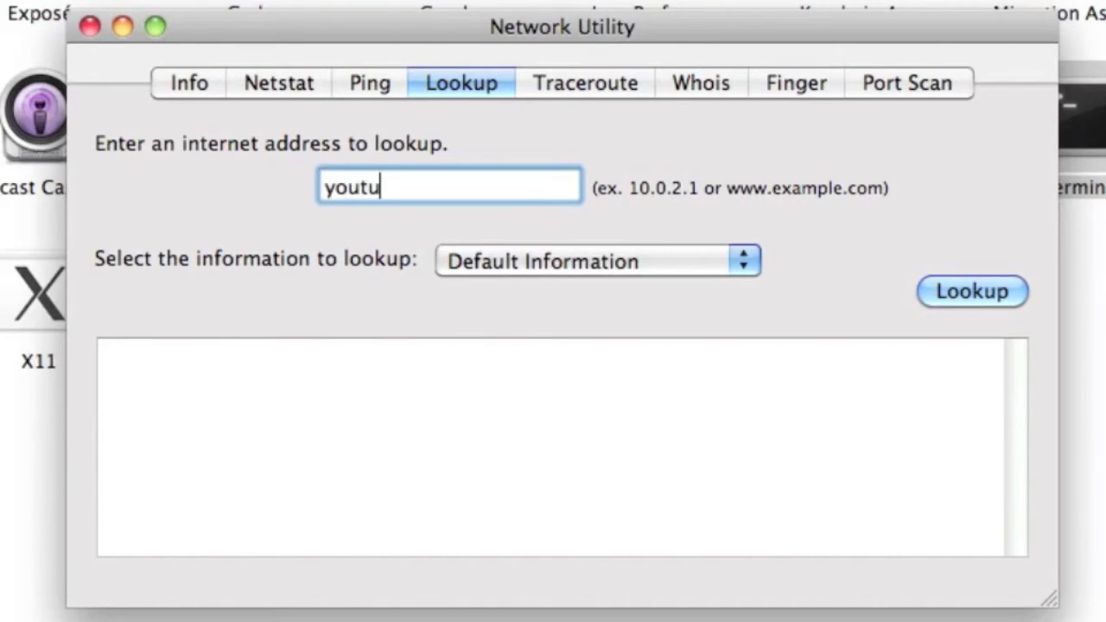
type("be.com")
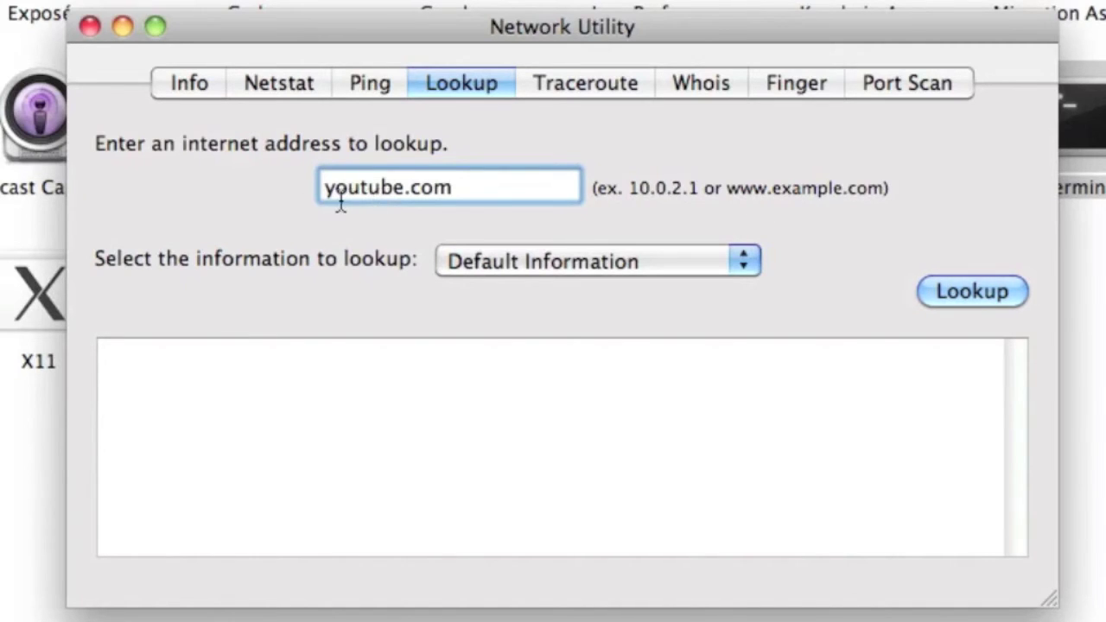
left_click(701, 272)
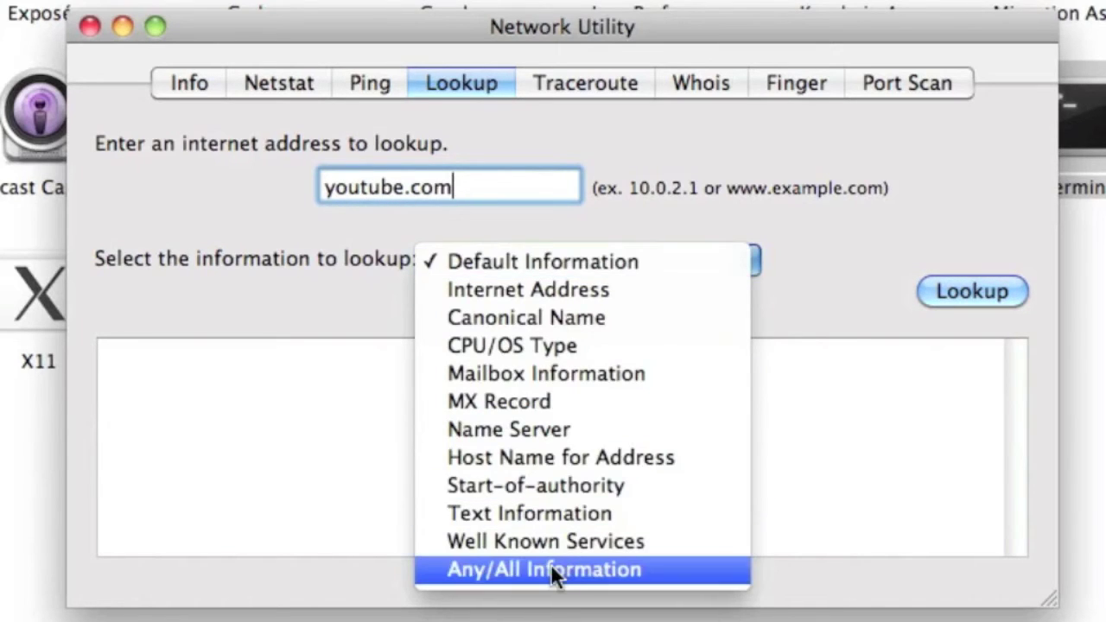
left_click(495, 570)
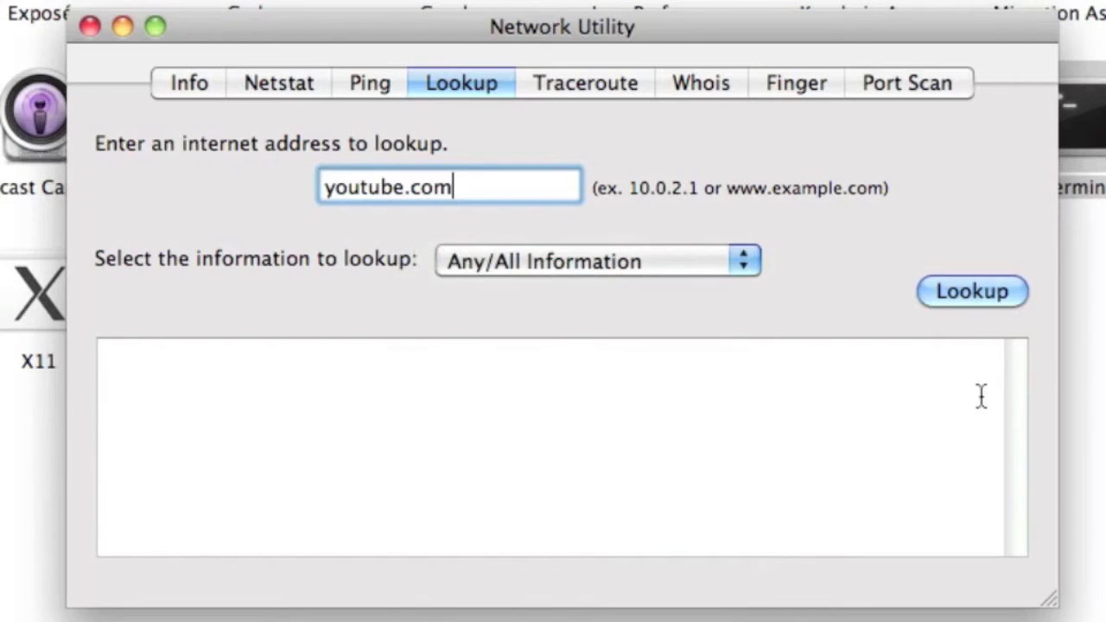
left_click(986, 293)
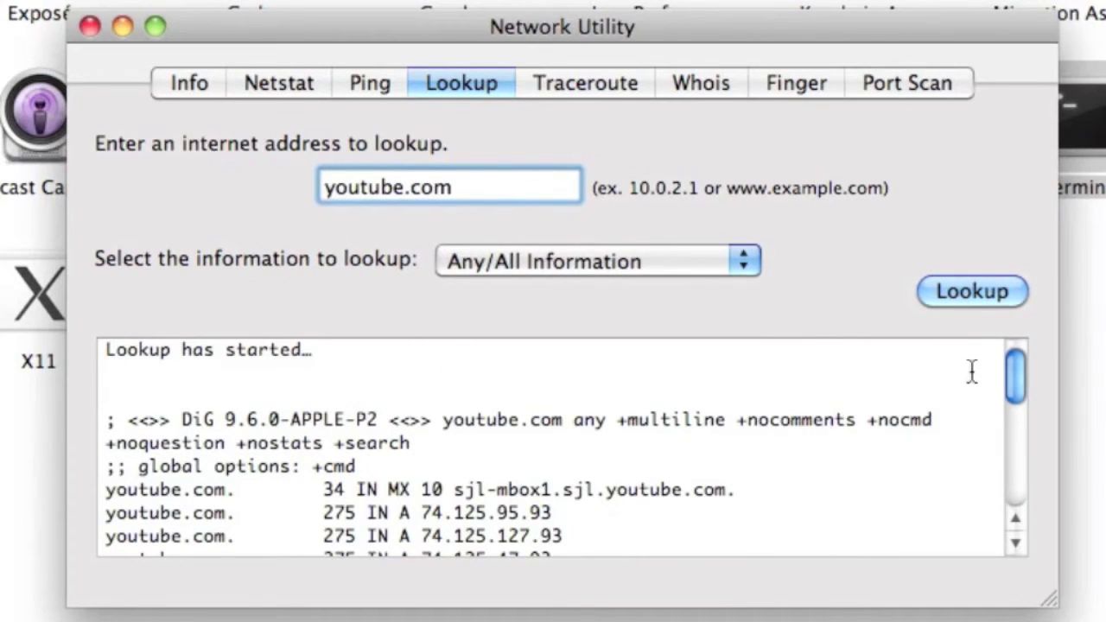
left_click_drag(1013, 370, 1006, 401)
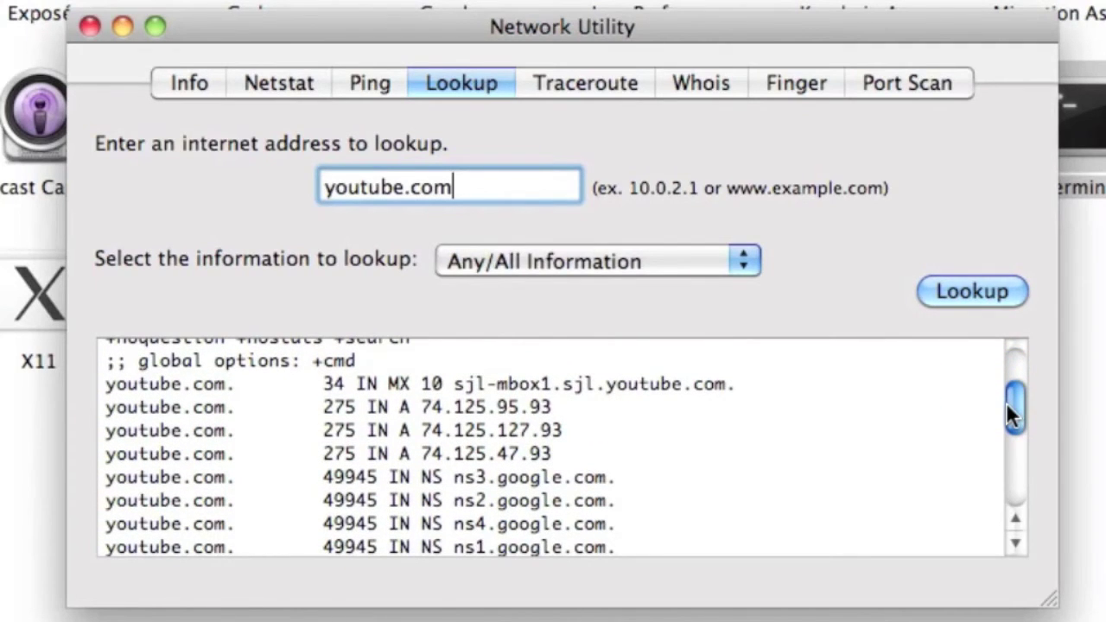
key("Return")
key("Return")
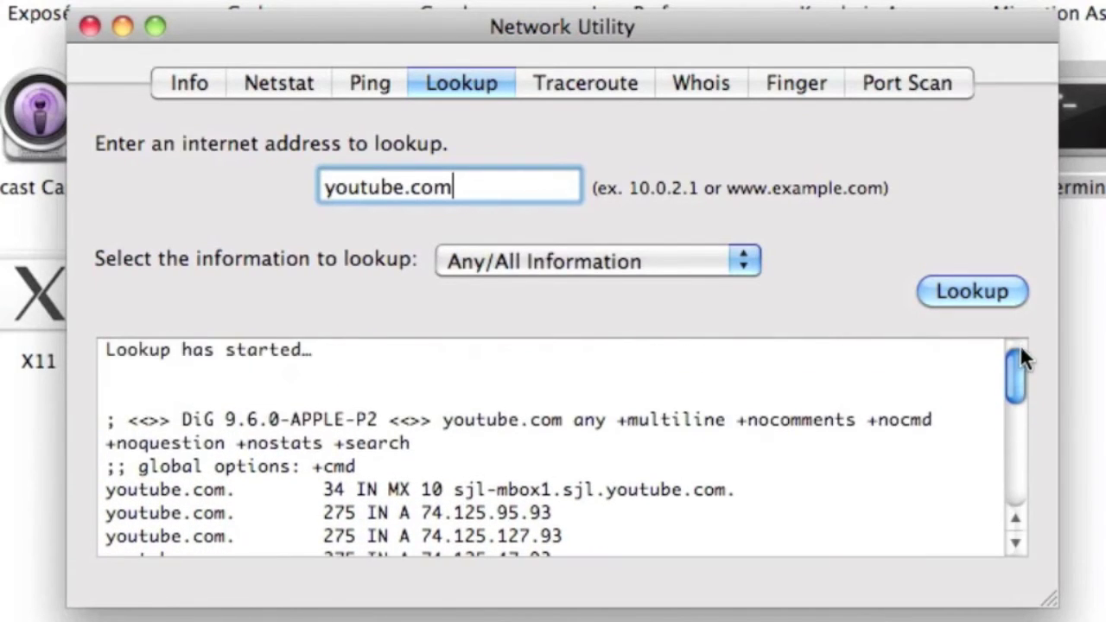
left_click_drag(1015, 390, 1010, 475)
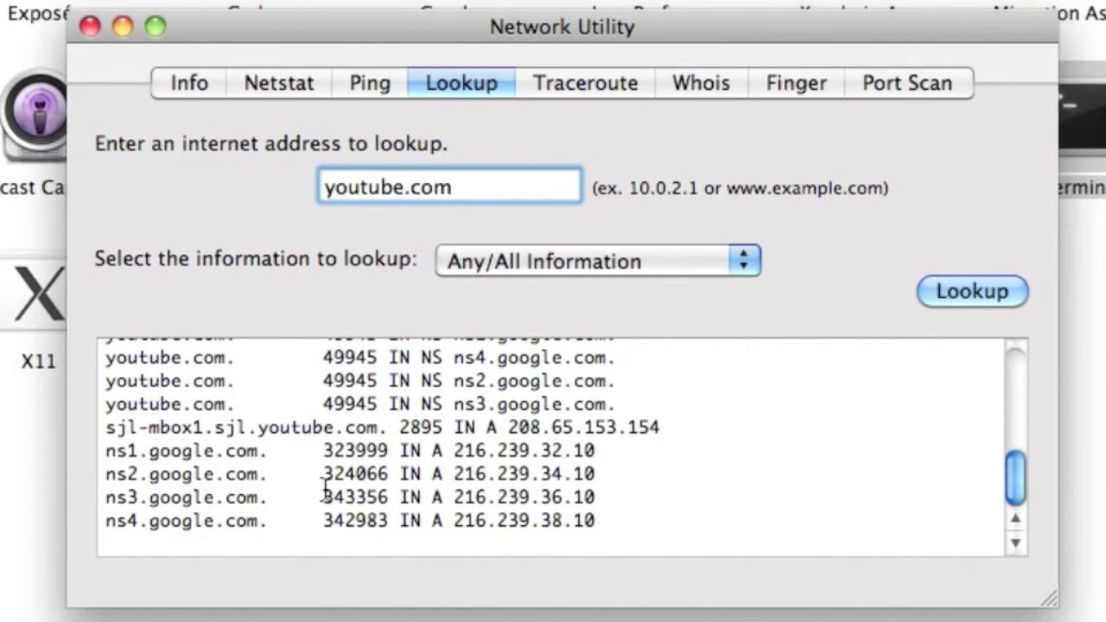
left_click_drag(1021, 492, 1025, 346)
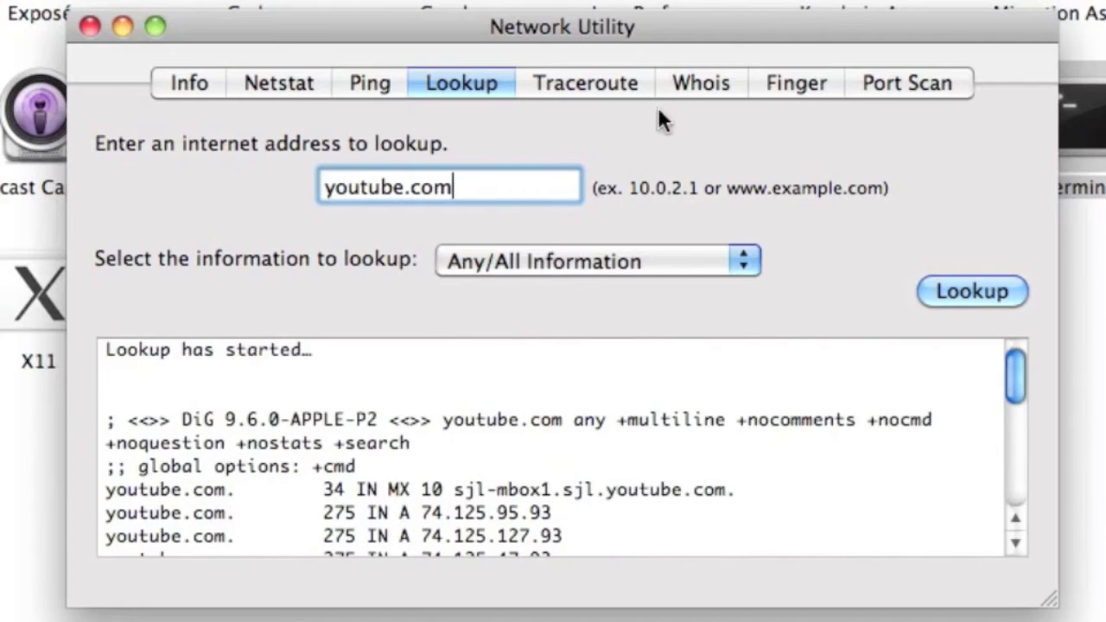
Run a Traceroute to youtube.com and review the listed hops.
left_click(618, 94)
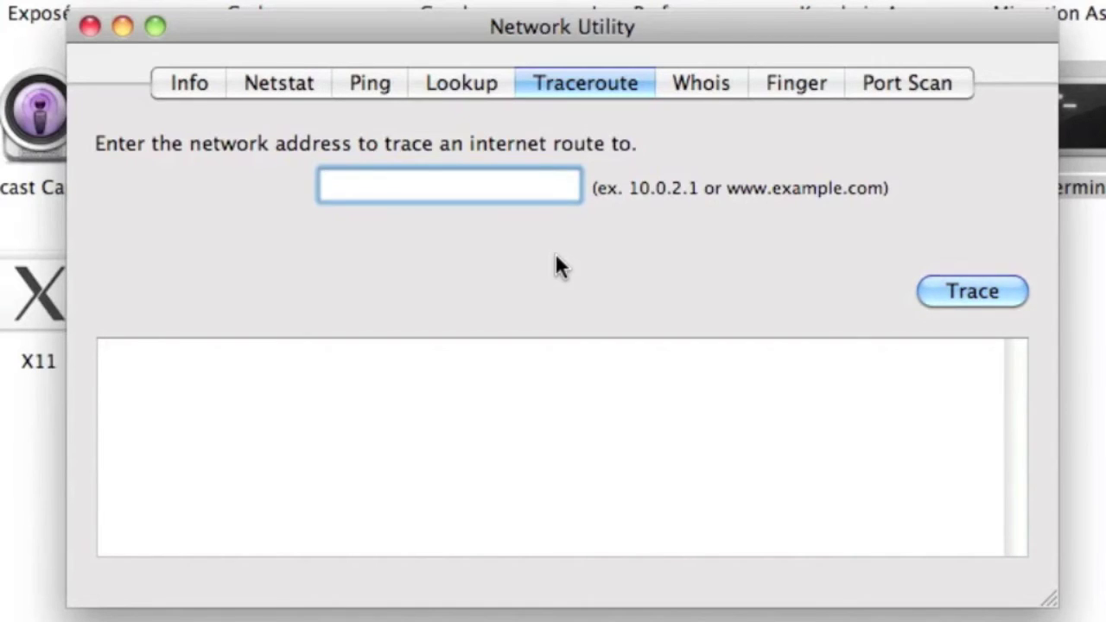
type("youtube.com")
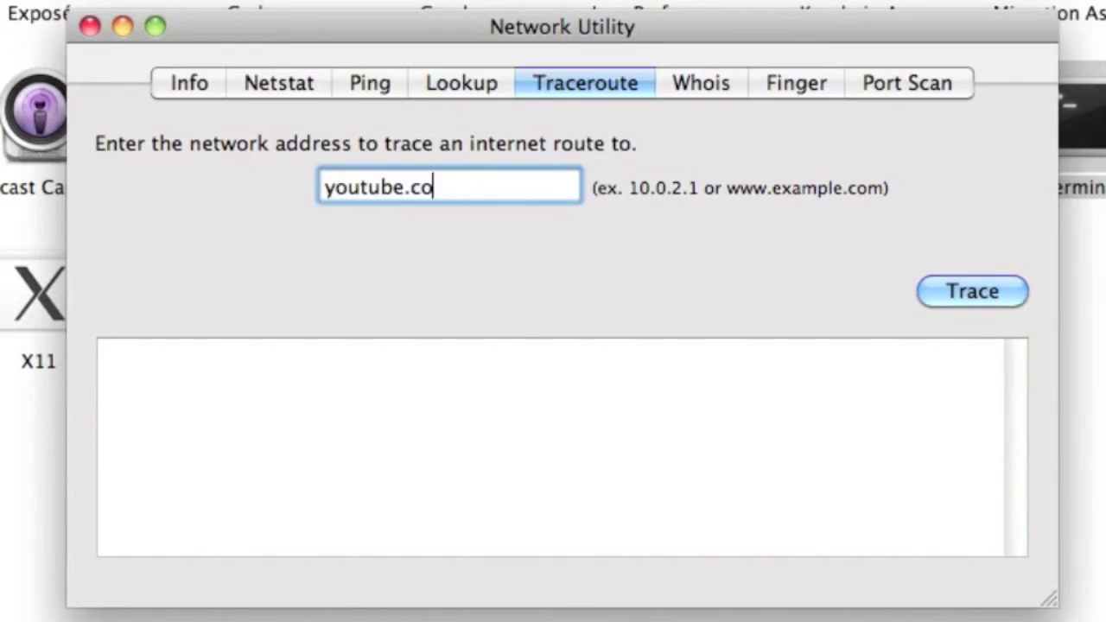
left_click(972, 294)
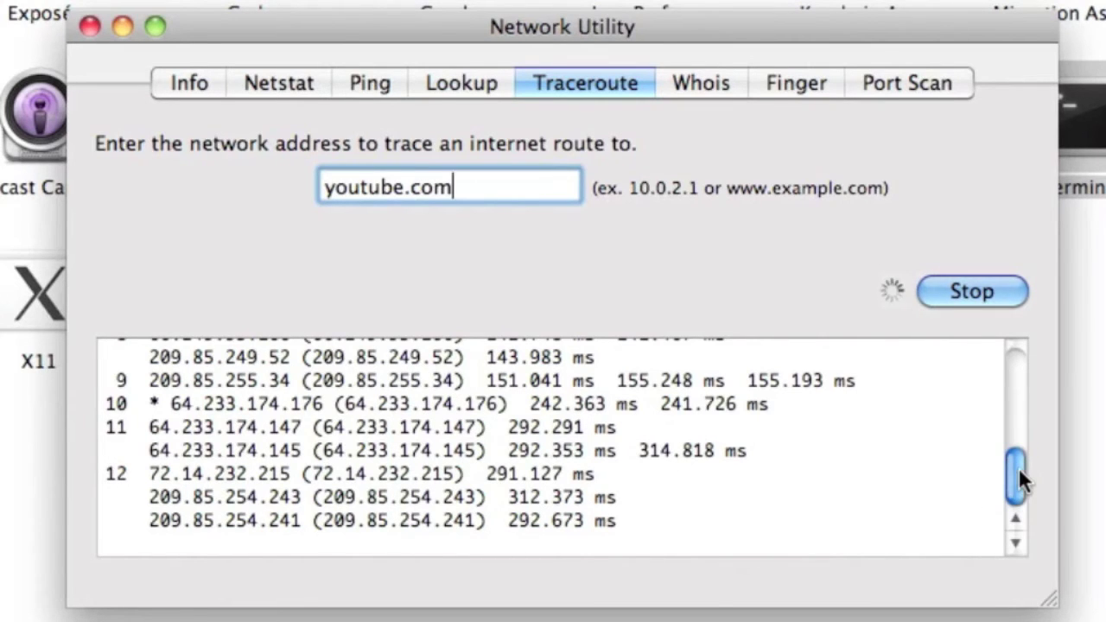
left_click_drag(1017, 468, 1031, 518)
Run a Whois query for youtube.com on whois.internic.net and review the returned domain information.
left_click(716, 73)
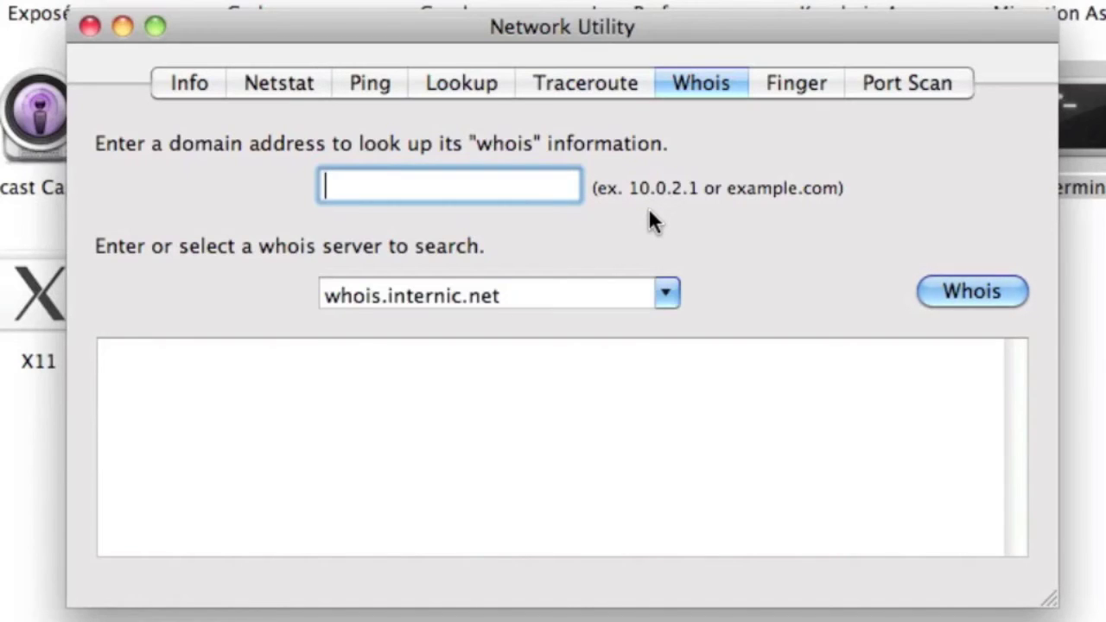
type("yout")
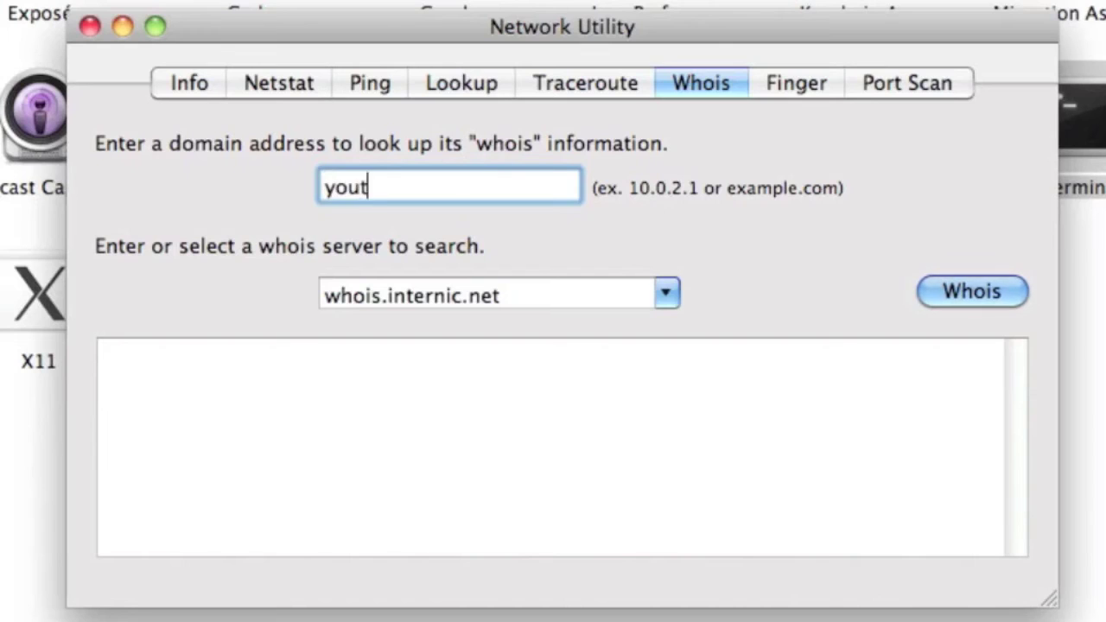
type("ube.com")
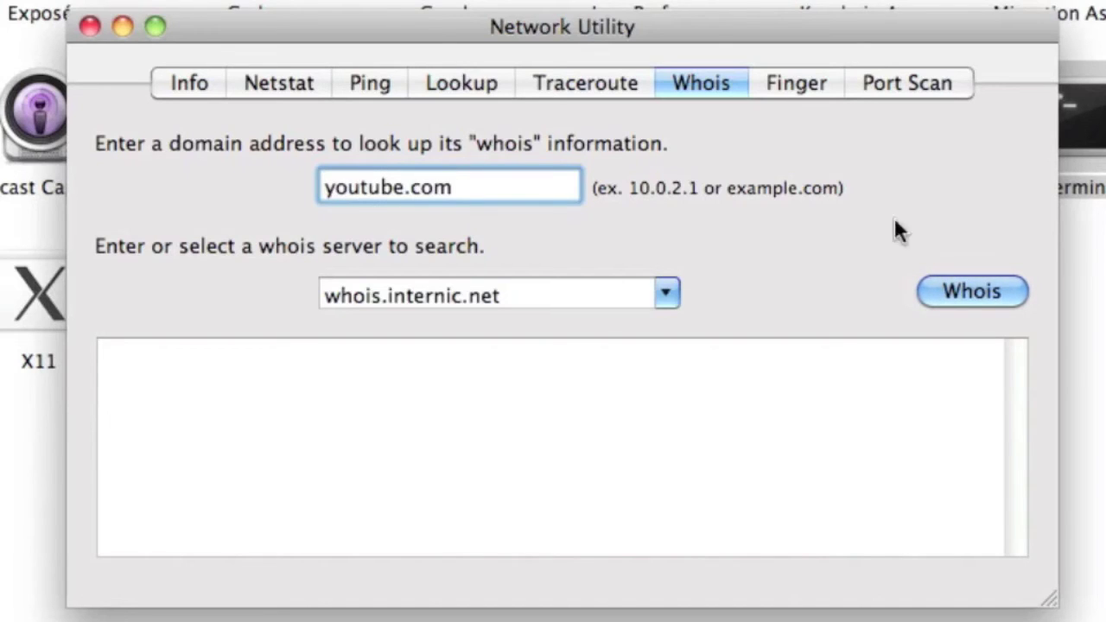
left_click(959, 293)
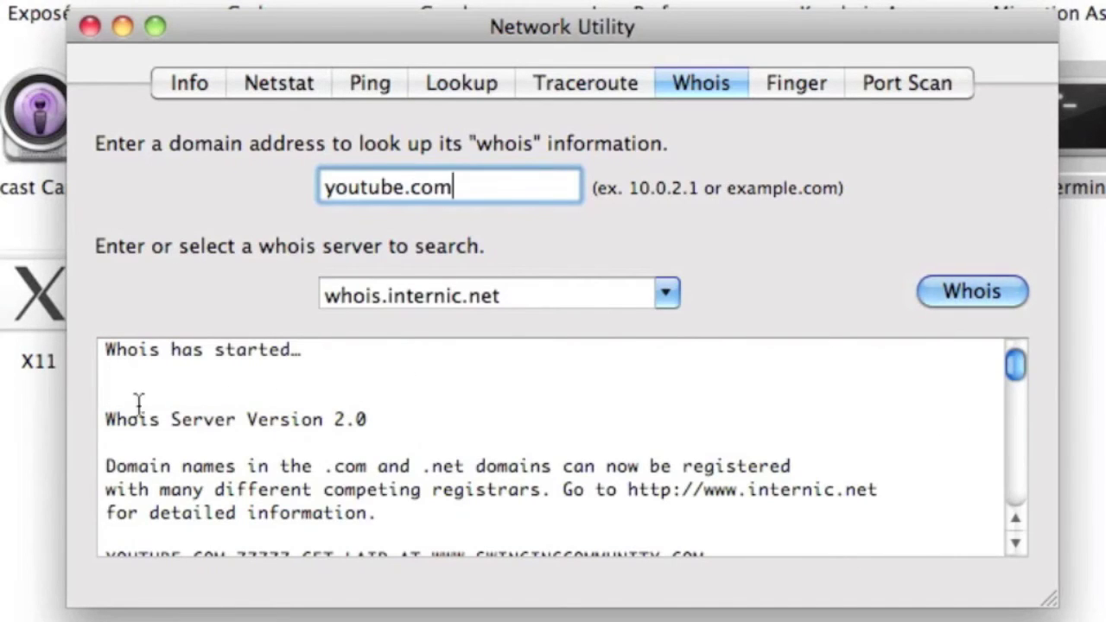
left_click_drag(1019, 368, 1015, 387)
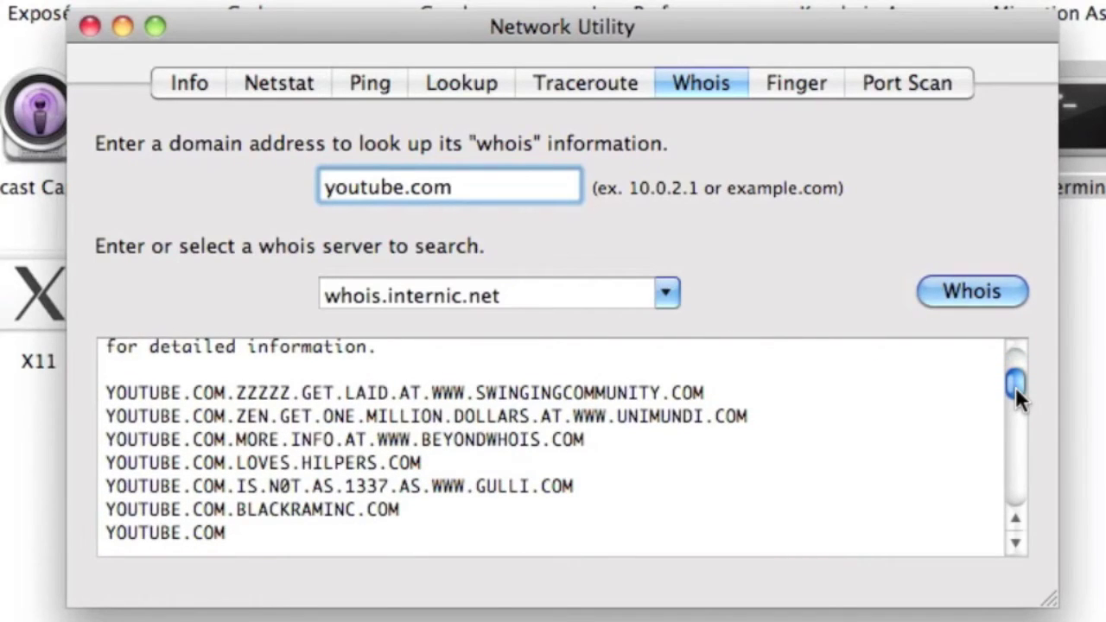
left_click_drag(1014, 386, 1038, 366)
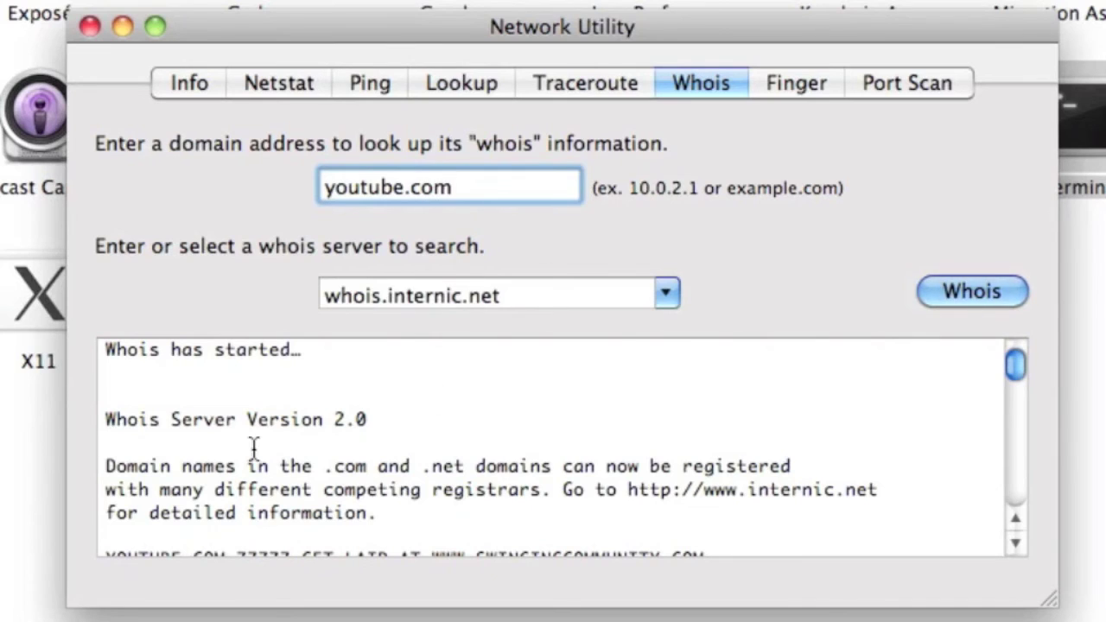
Finger the Mac's own account by entering its user name and leaving the domain address empty.
left_click(777, 83)
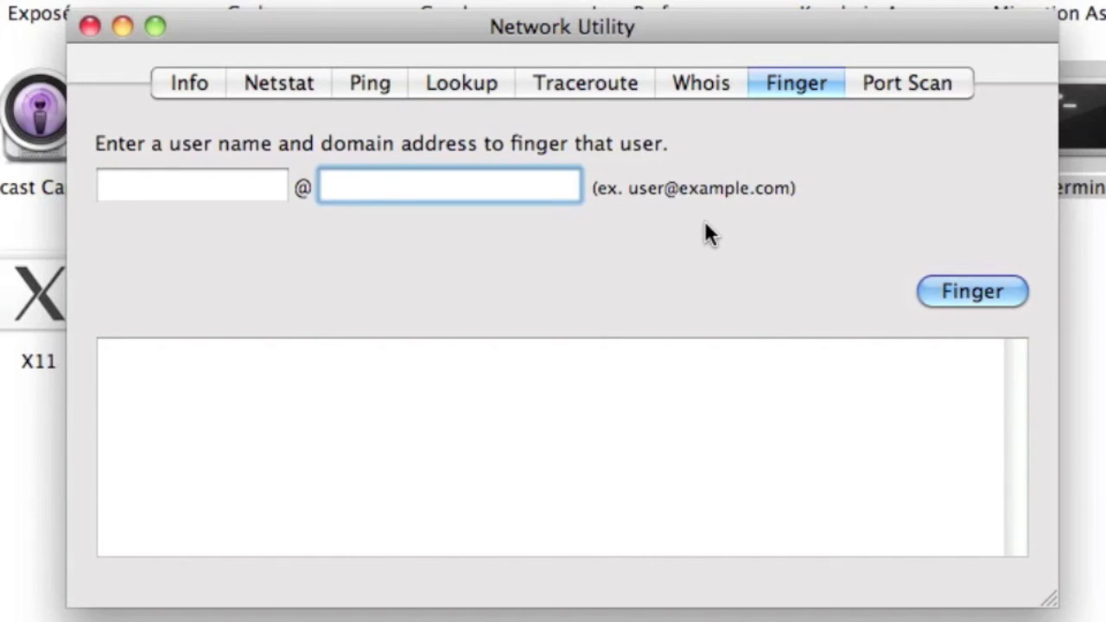
left_click(185, 187)
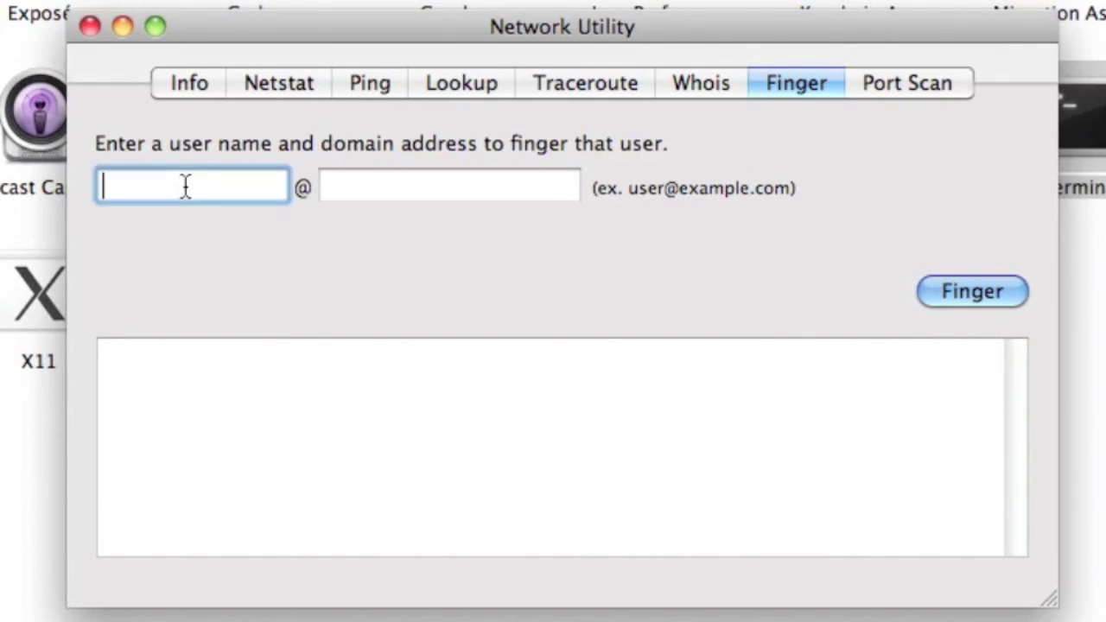
type("mark")
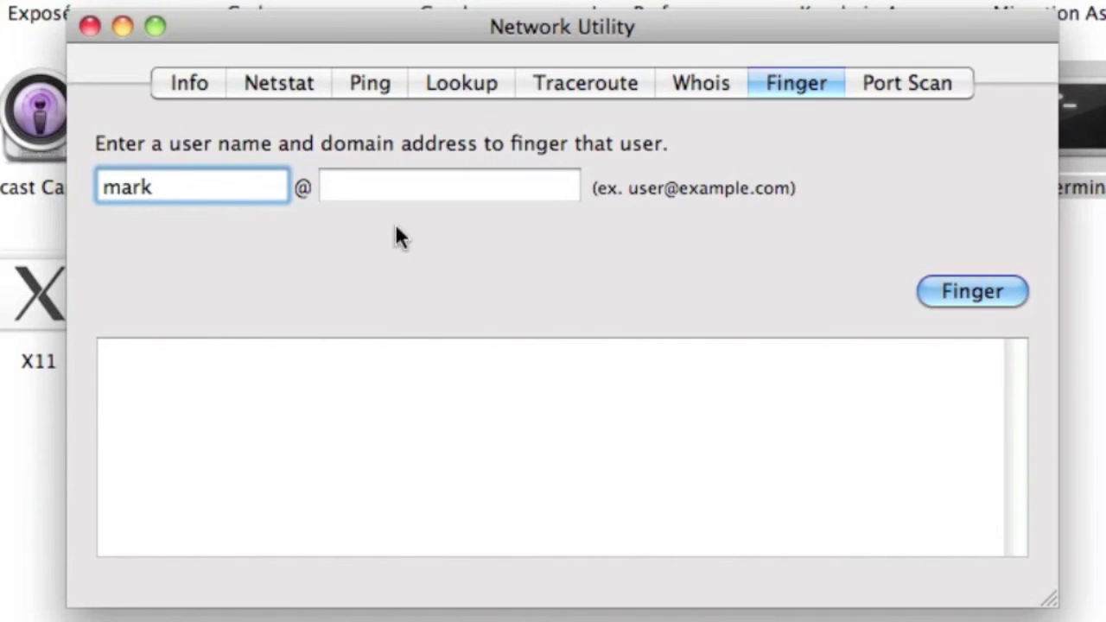
left_click(984, 300)
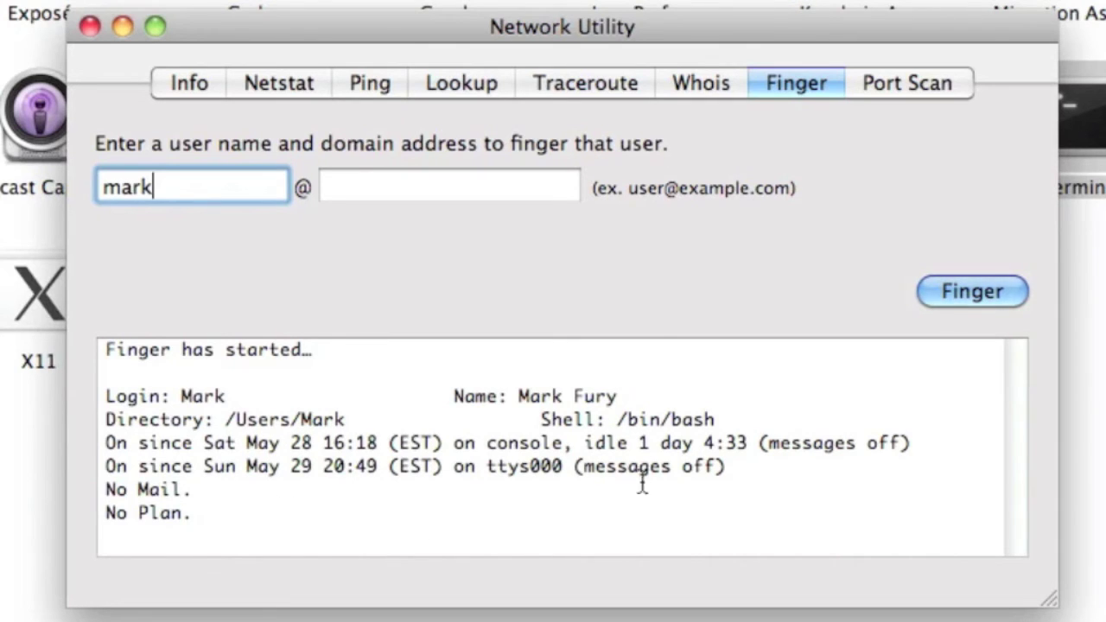
Replace the user name with a different first name and run Finger again.
double_click(170, 190)
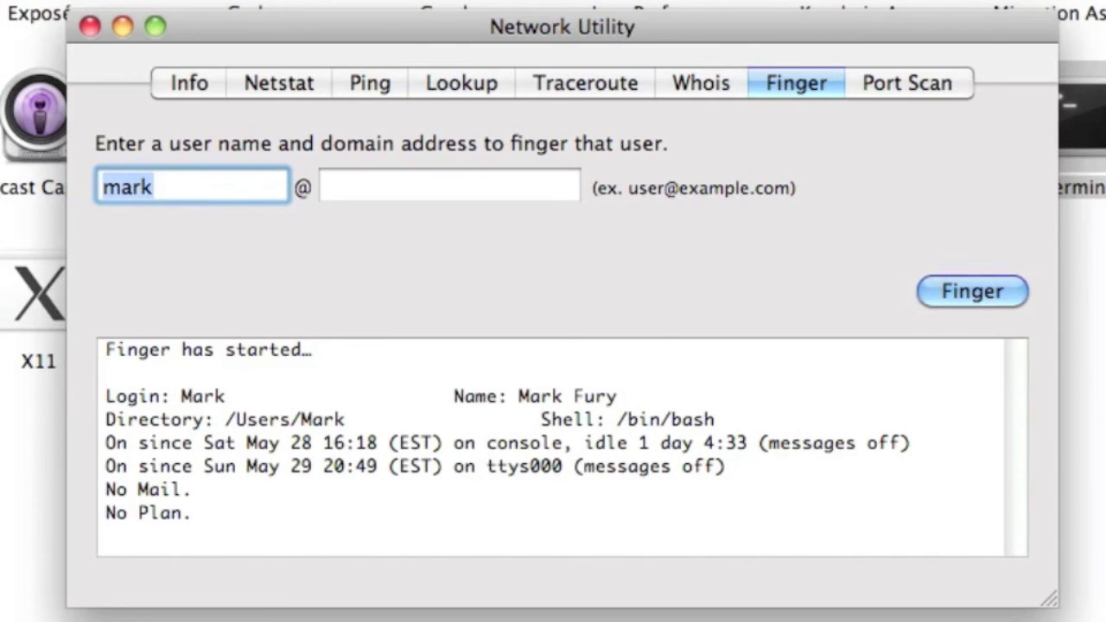
type("john")
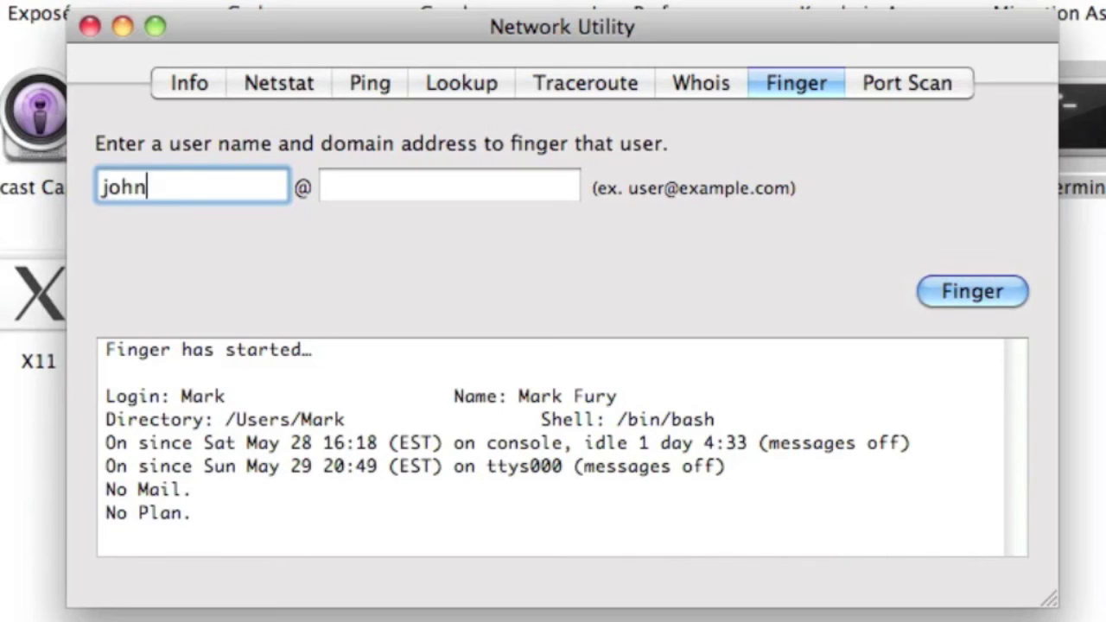
left_click(1001, 287)
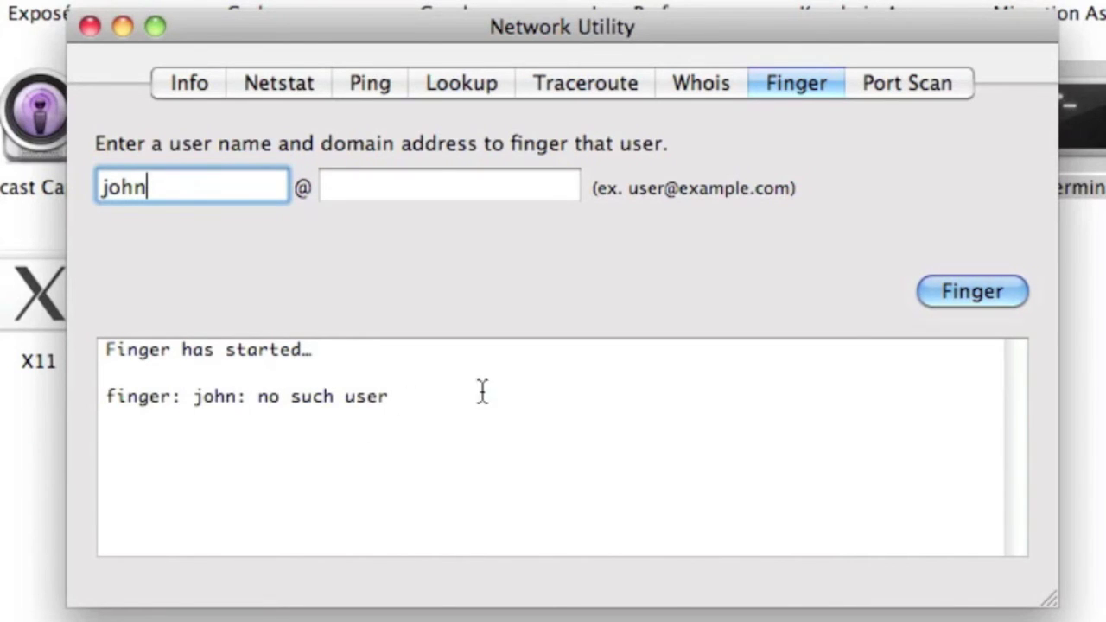
Run a Port Scan of 192.168.0.3 without limiting the port range.
left_click(877, 87)
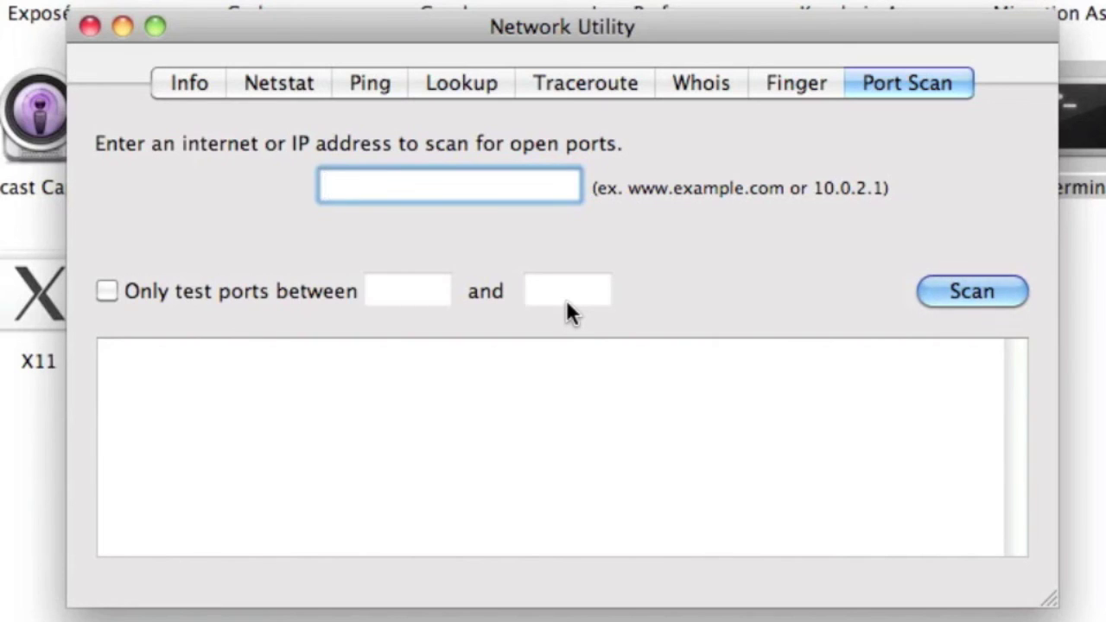
type("192.168")
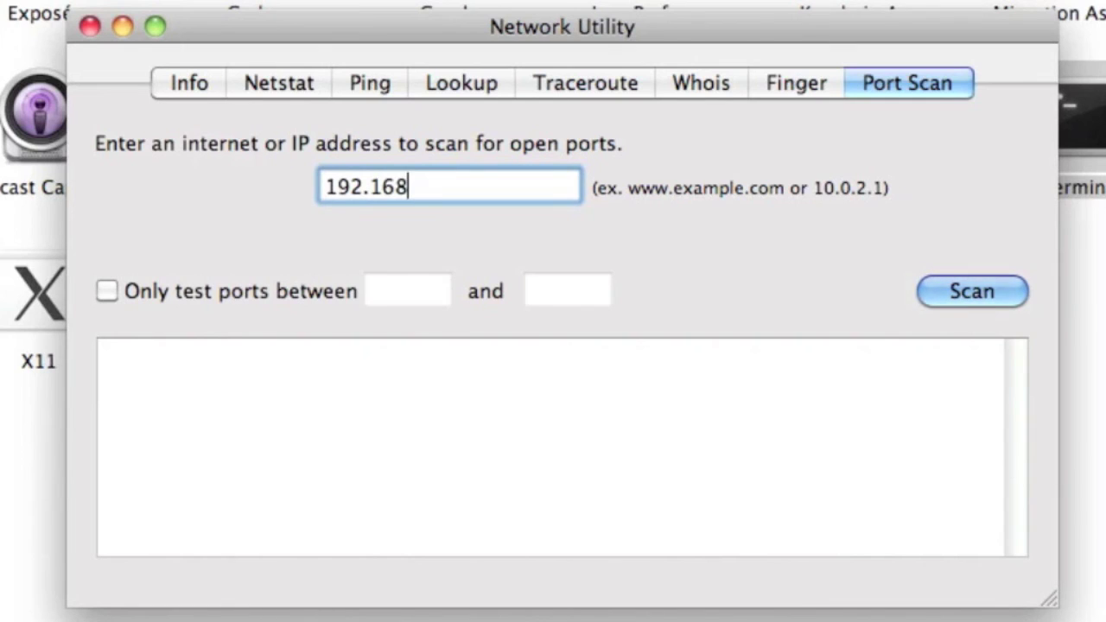
type(".0.3")
left_click(957, 293)
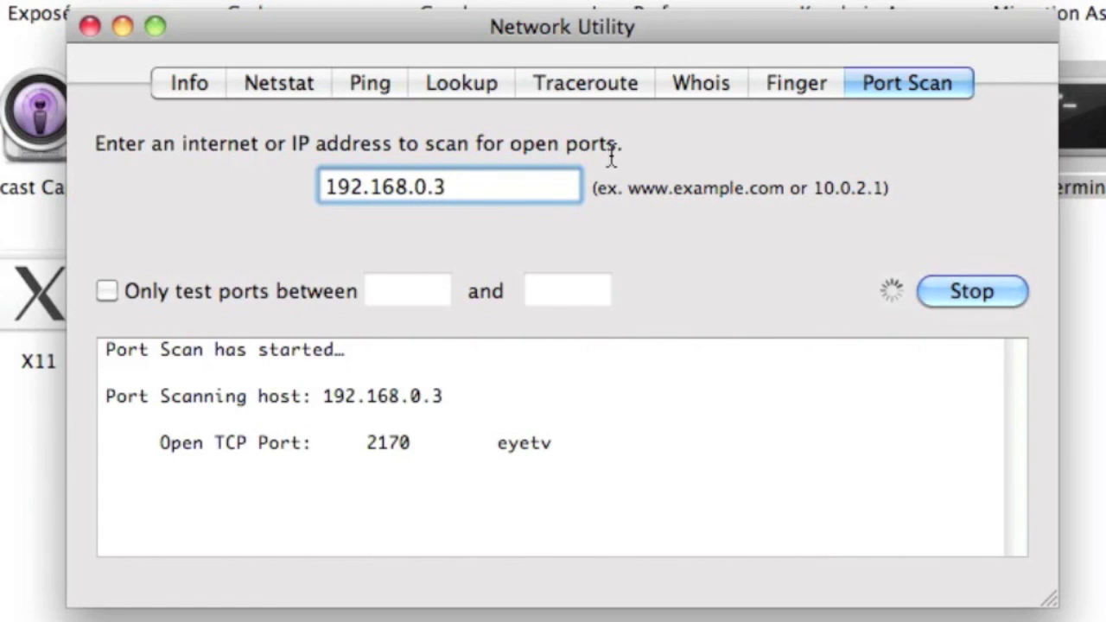
Return to the network interface information for AirPort (en1), and quit Network Utility.
left_click(200, 78)
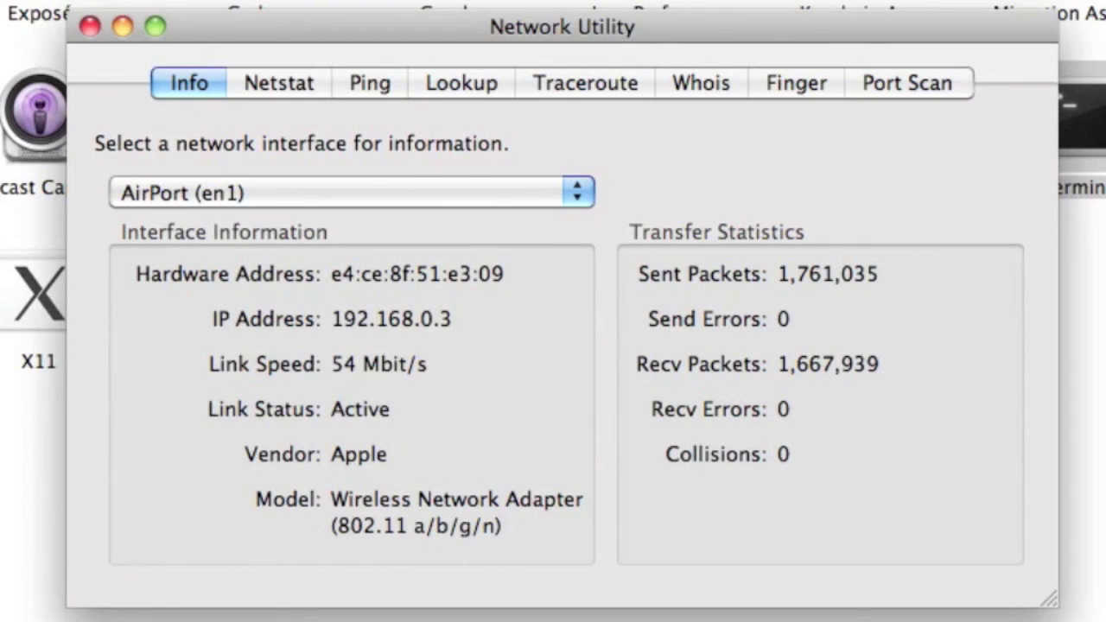
key("super+q")
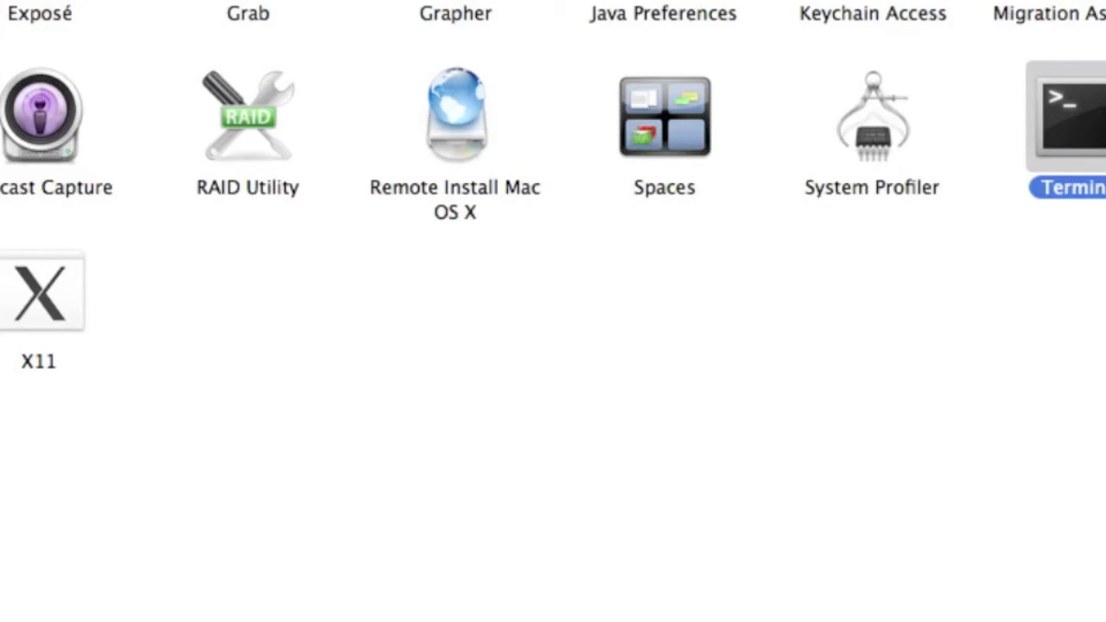
left_click(568, 563)
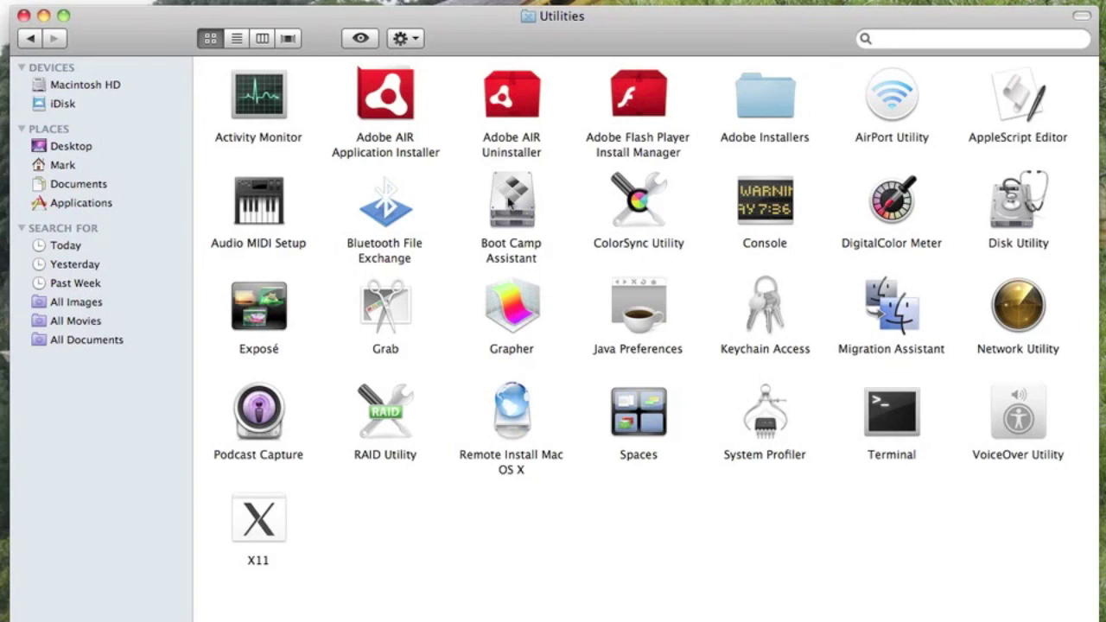
Open Disk Utility and look through the 1 TB internal disk's Erase and Partition options, ending on First Aid.
double_click(1021, 215)
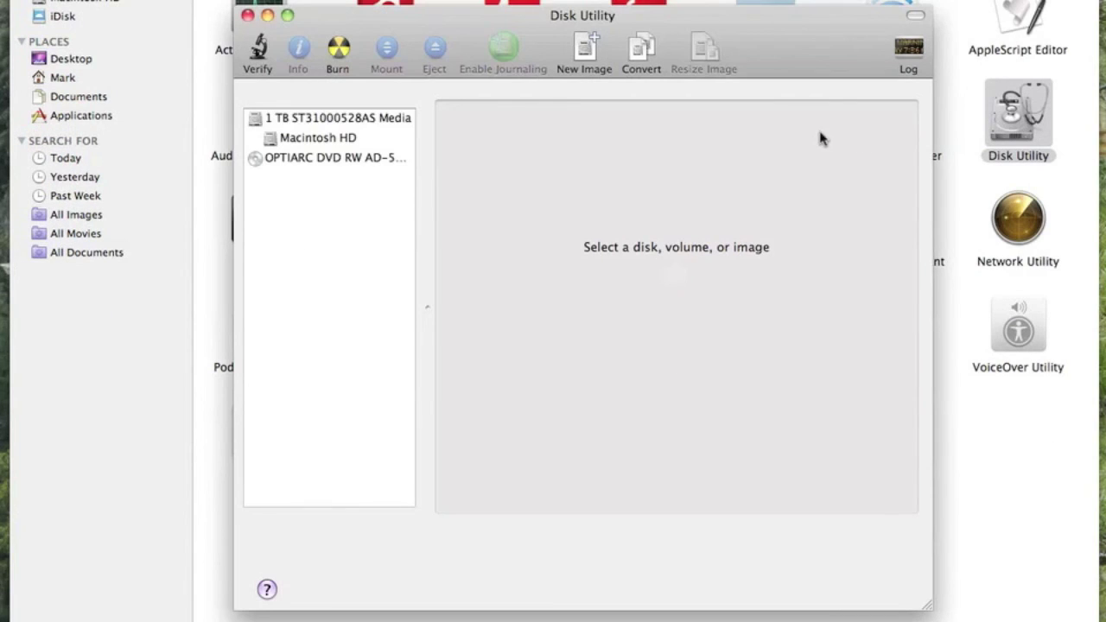
left_click(344, 121)
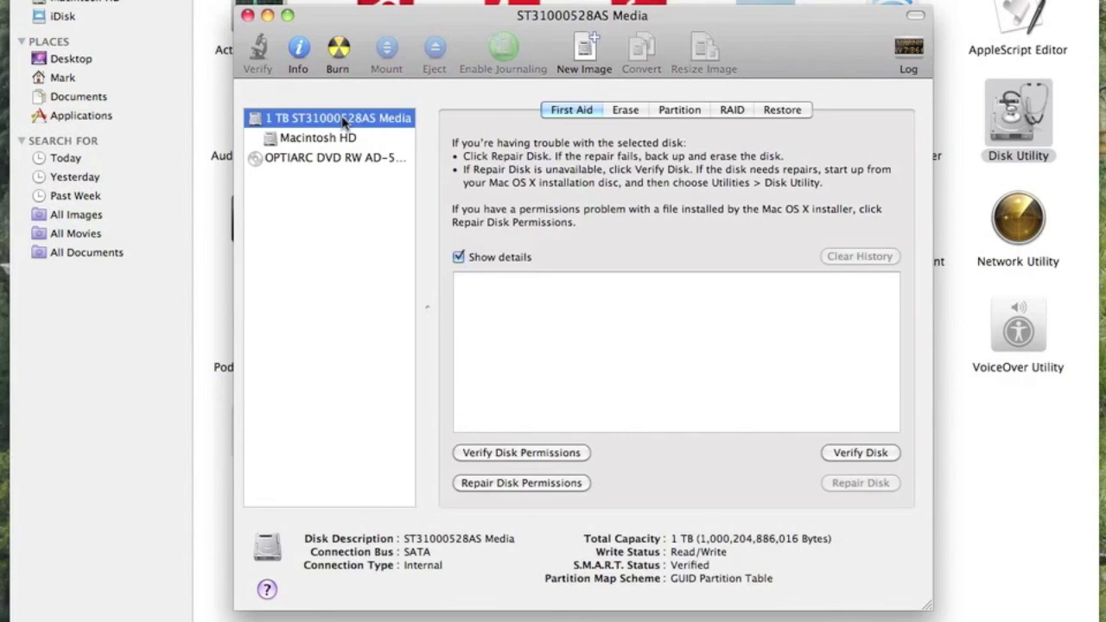
left_click(634, 113)
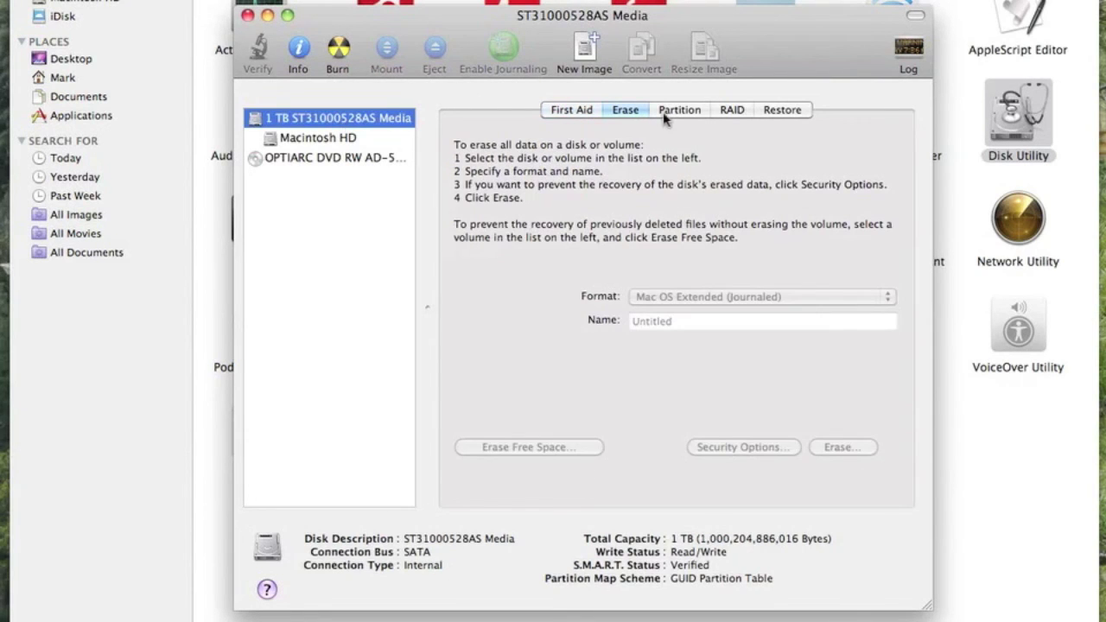
left_click(676, 113)
left_click(639, 110)
left_click(663, 114)
left_click(612, 112)
left_click(590, 112)
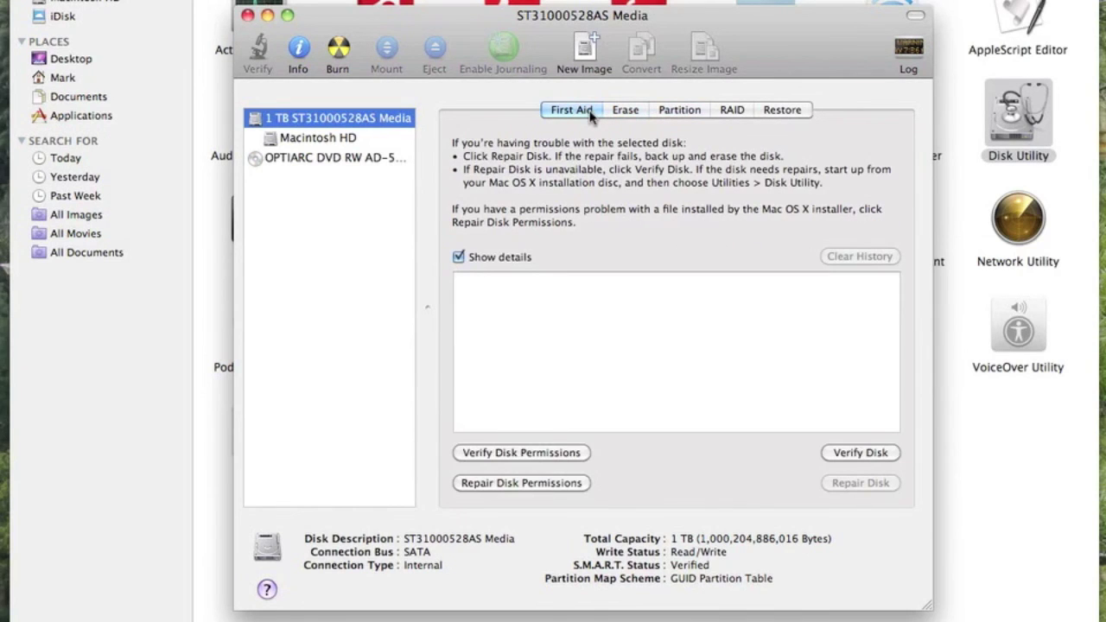